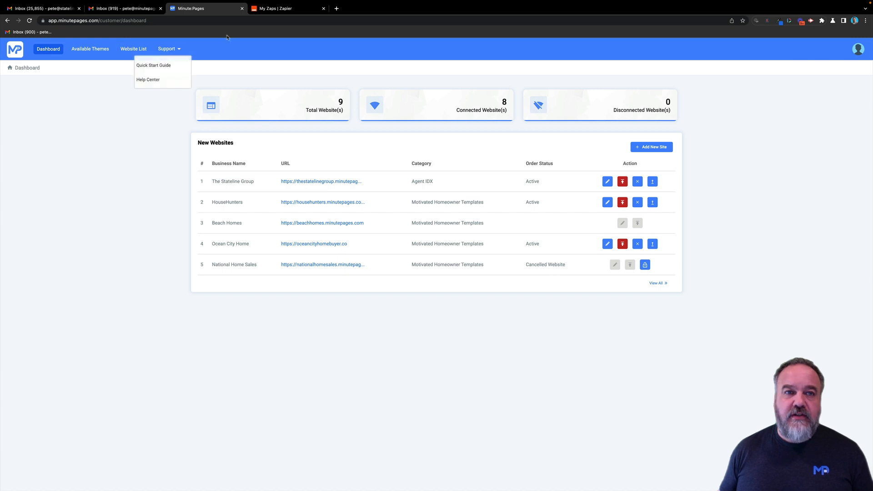
- Switch from the MinutePages dashboard to the 'My Zaps | Zapier' tab
left_click(274, 9)
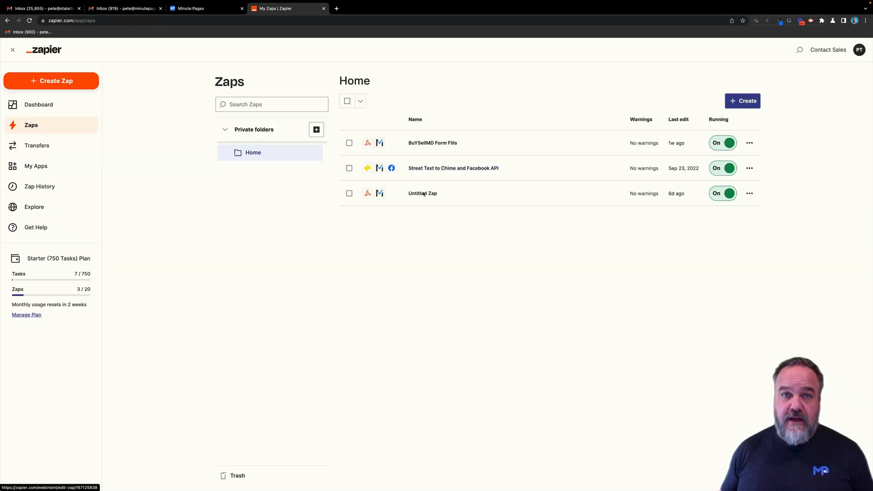
- Start a new Zap with the Webhooks by Zapier Catch Hook trigger and copy its webhook URL
left_click(60, 84)
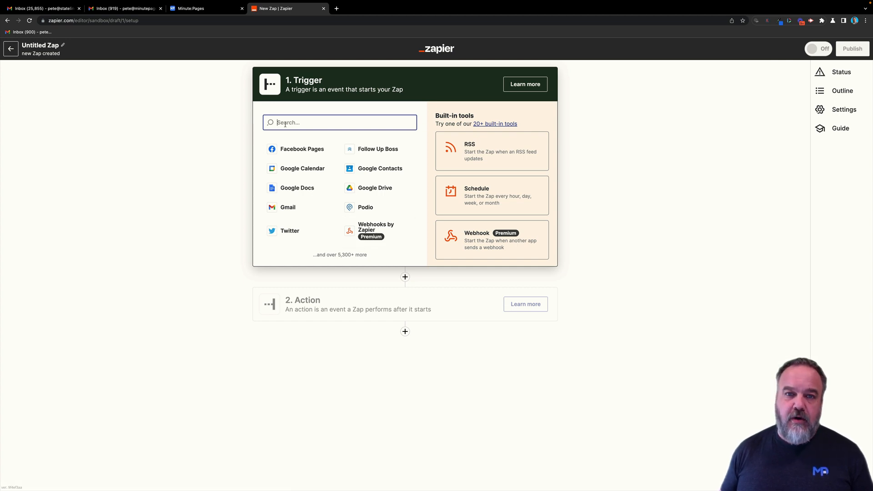
left_click(360, 227)
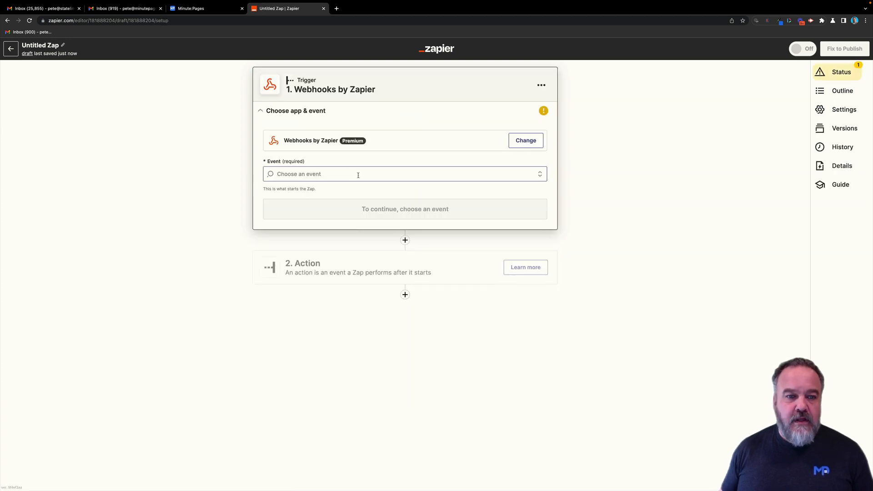
left_click(407, 173)
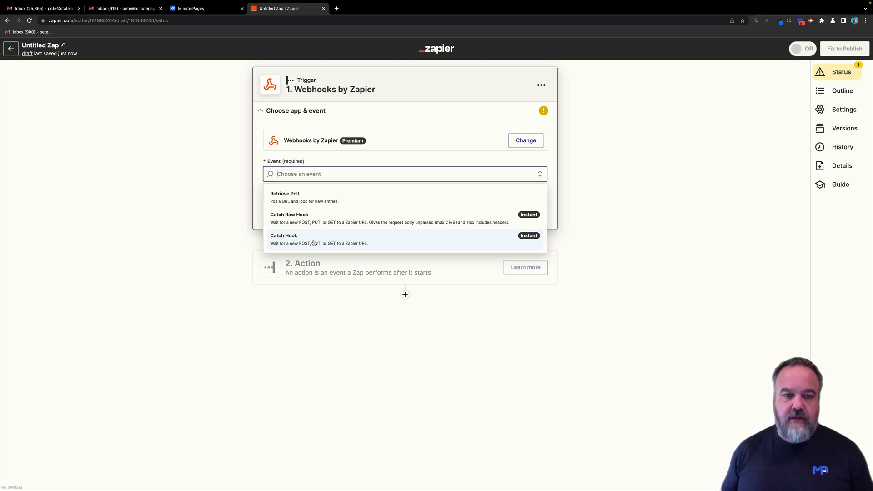
left_click(314, 242)
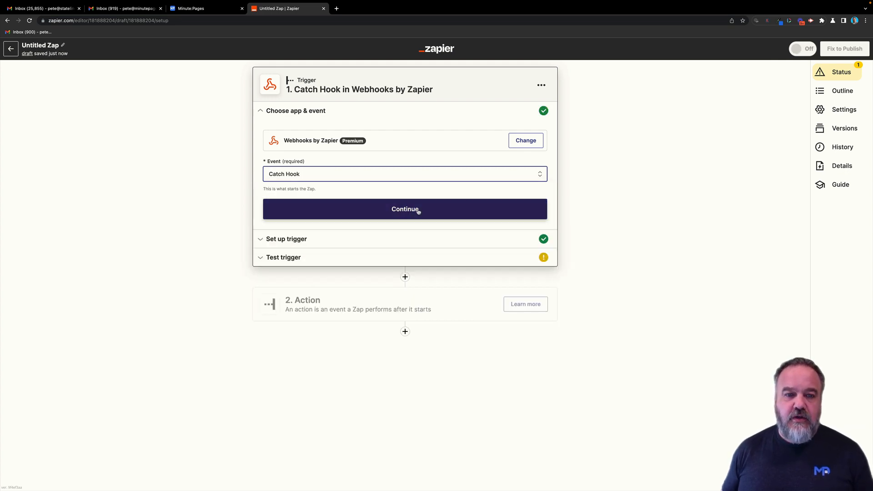
left_click(417, 211)
left_click(353, 204)
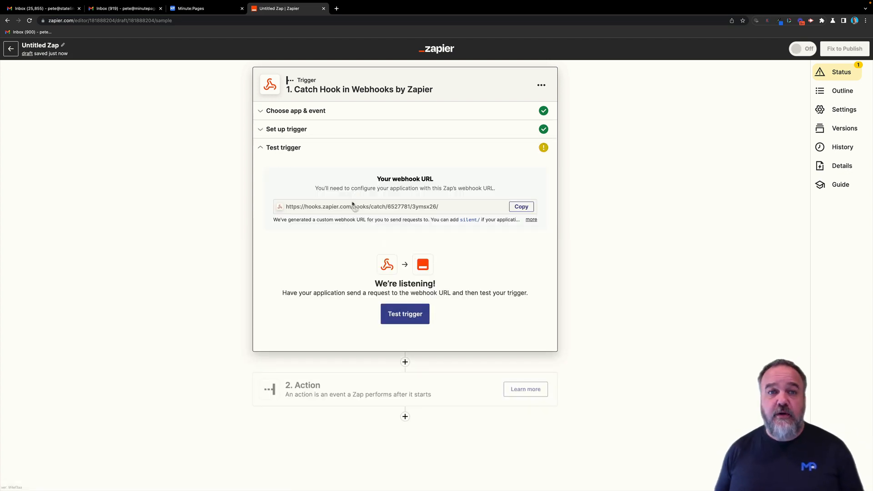
left_click(521, 208)
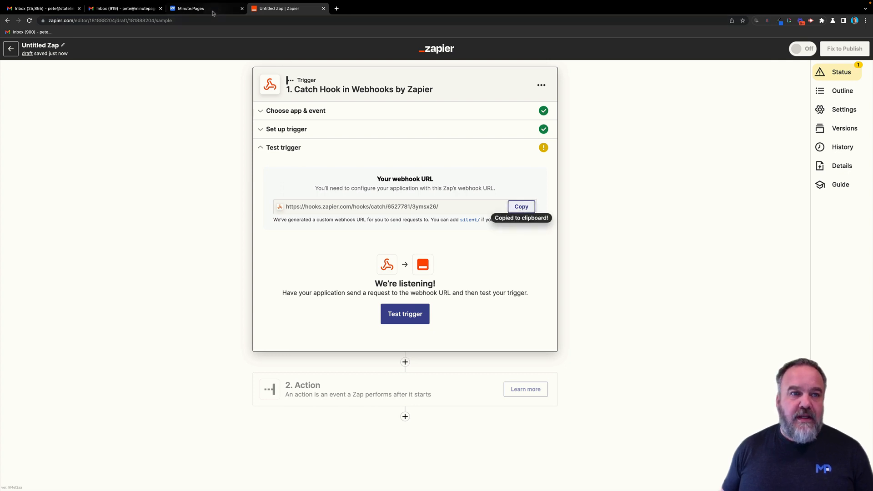
- Back in MinutePages, open My Forms for the Ocean City Home website
left_click(213, 11)
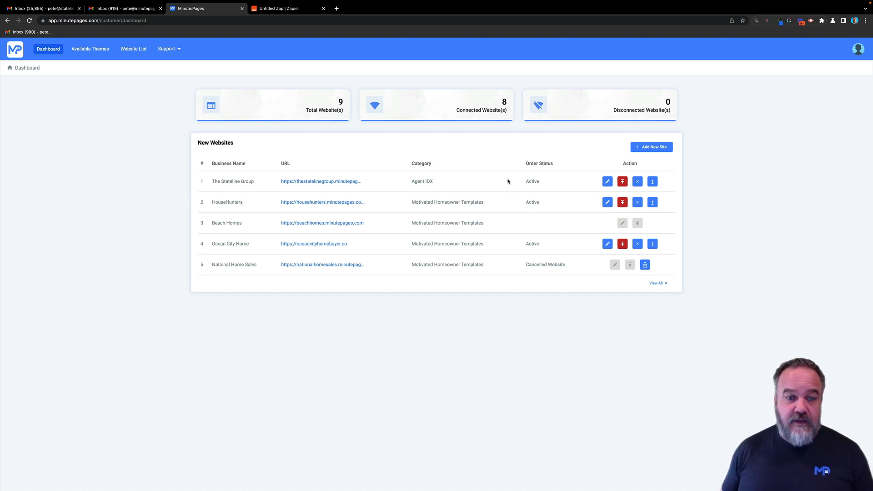
left_click(606, 244)
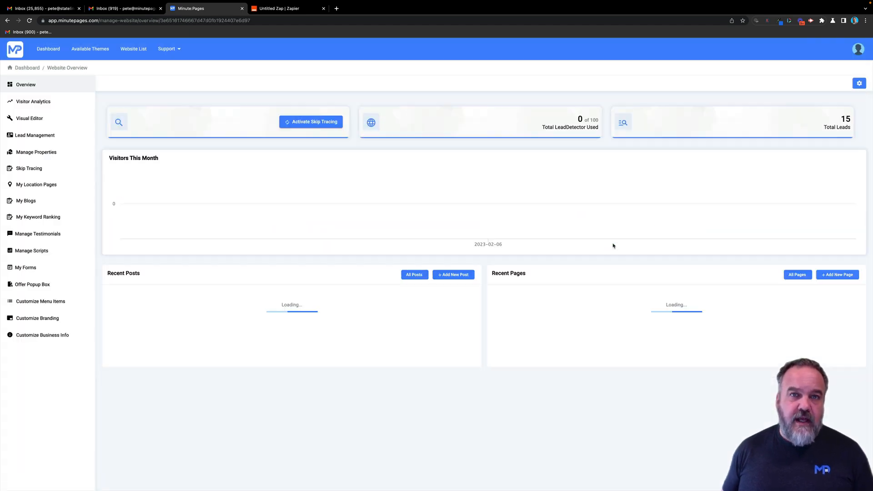
left_click(28, 267)
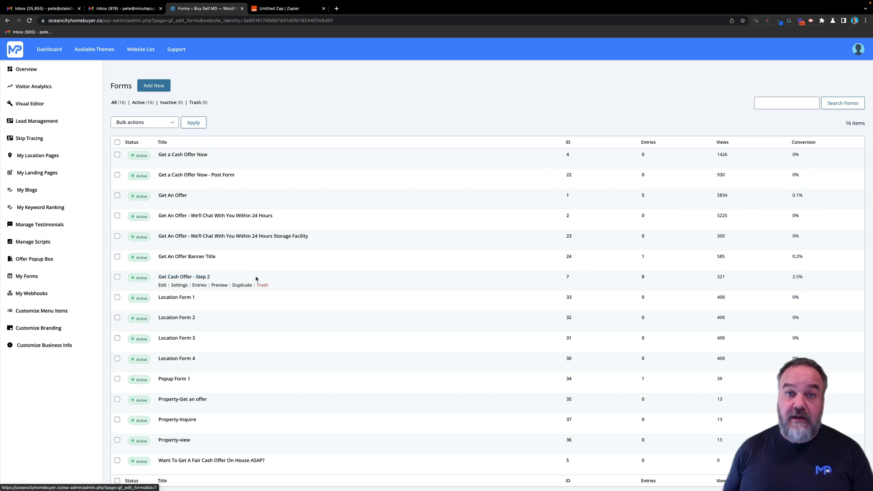
mouse_move(179, 285)
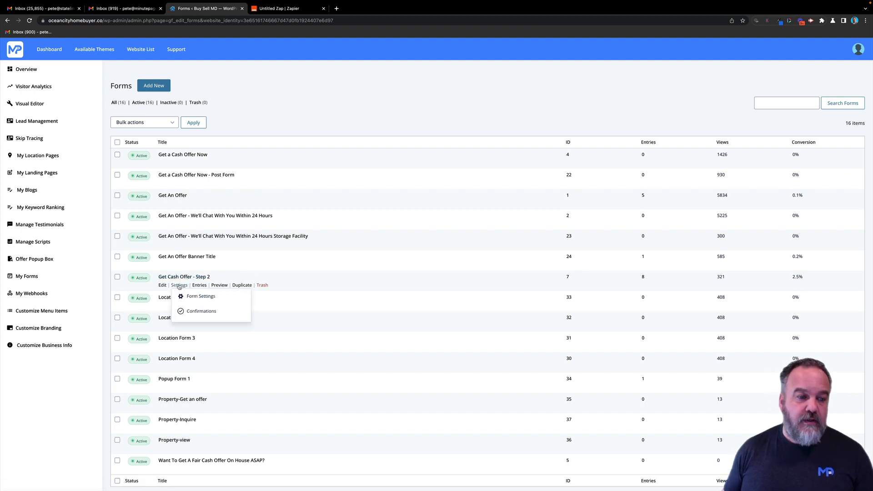
- Add and save a webhook feed on Get Cash Offer - Step 2 using the Zapier URL as Request URL
left_click(199, 296)
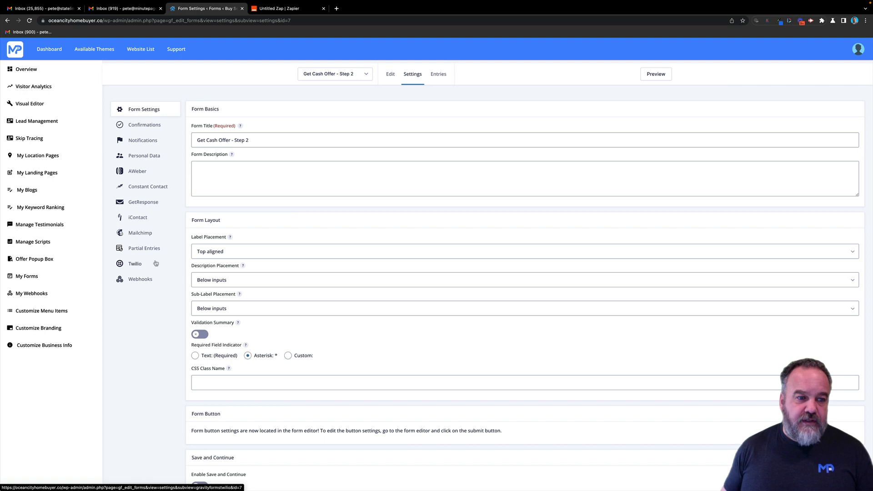
left_click(139, 281)
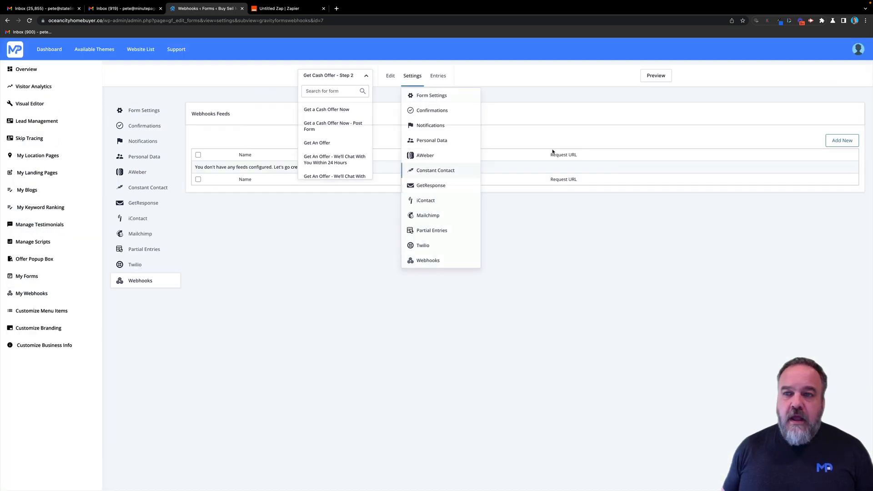
left_click(842, 141)
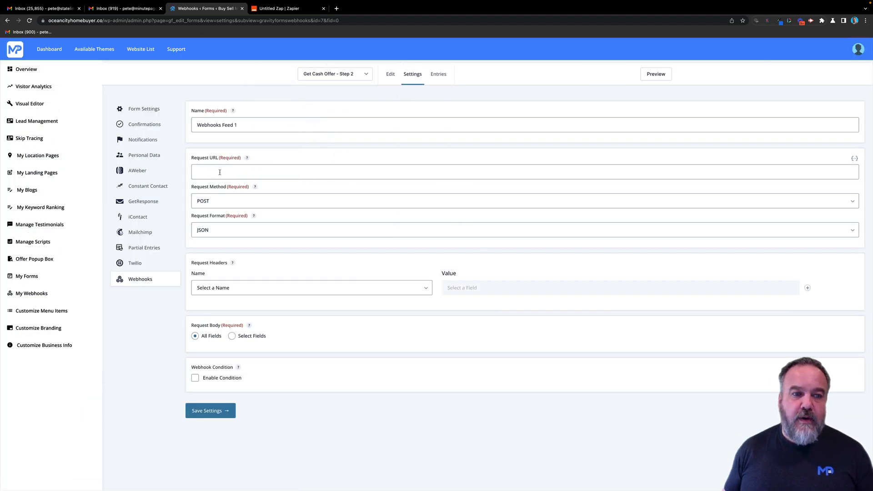
left_click(219, 172)
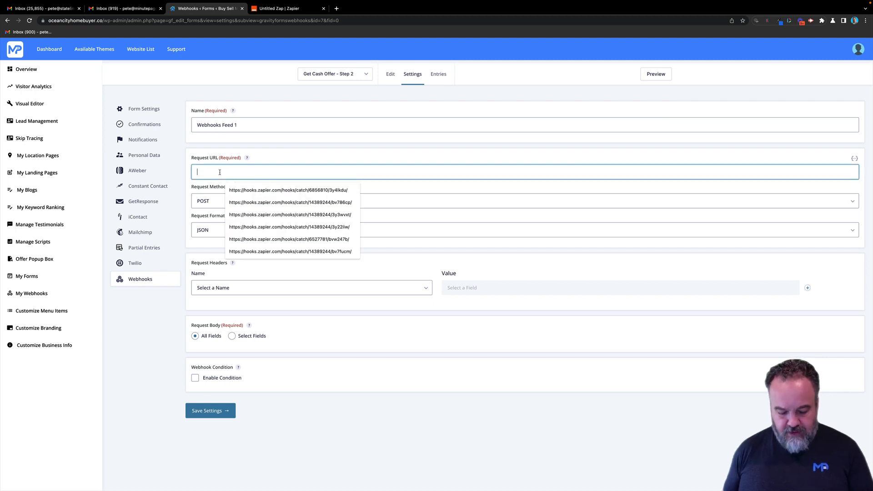
key("super+v")
left_click(210, 412)
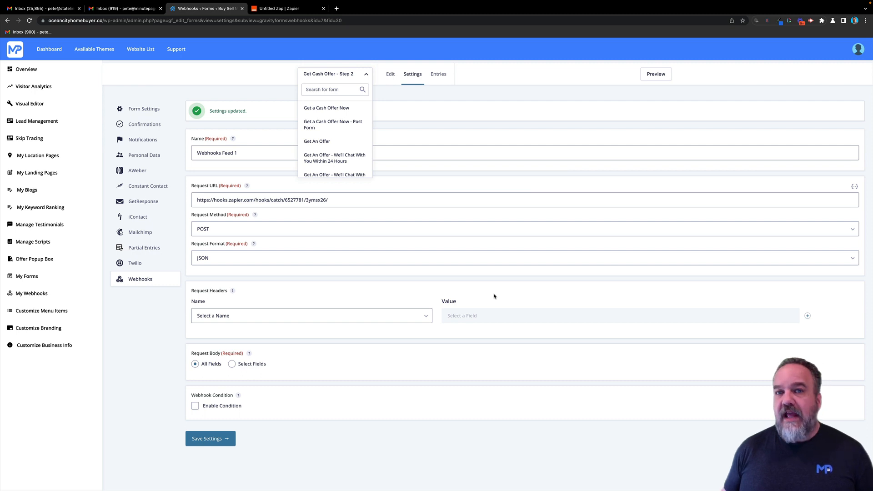
- Preview the Get Cash Offer form and enter a test contact's name, e-mail and phone number
left_click(657, 78)
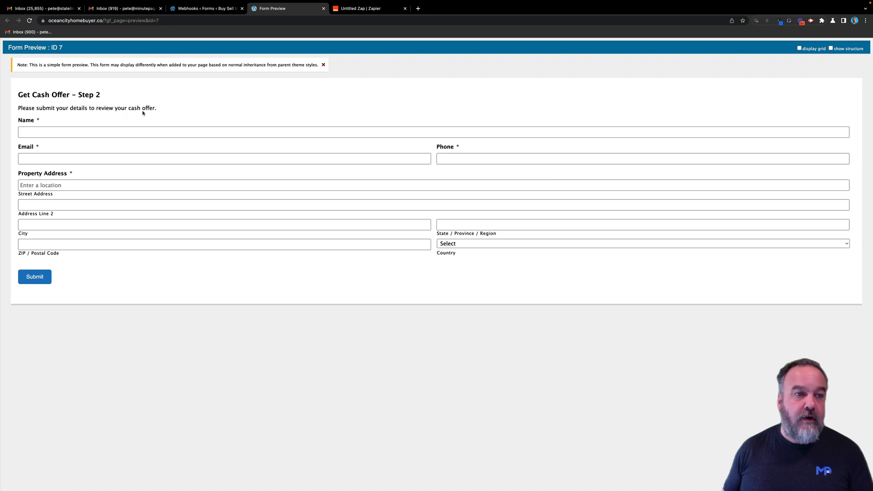
left_click(36, 132)
type("Test Pete")
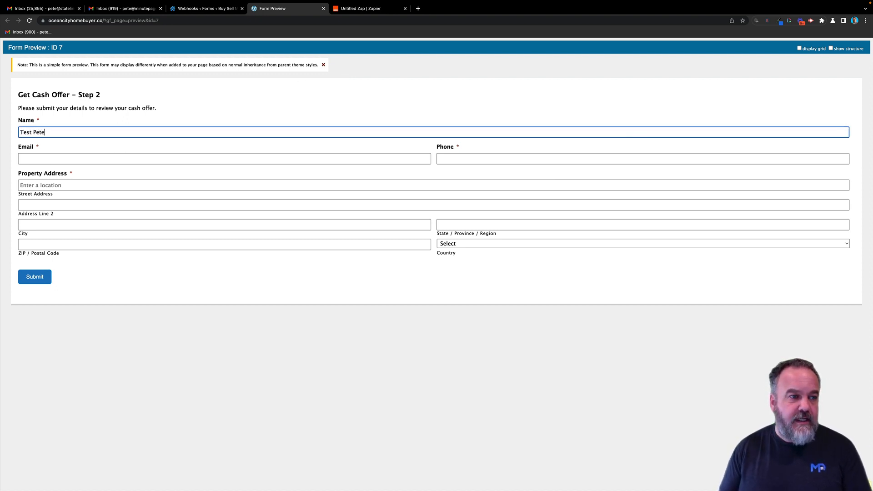
left_click(31, 159)
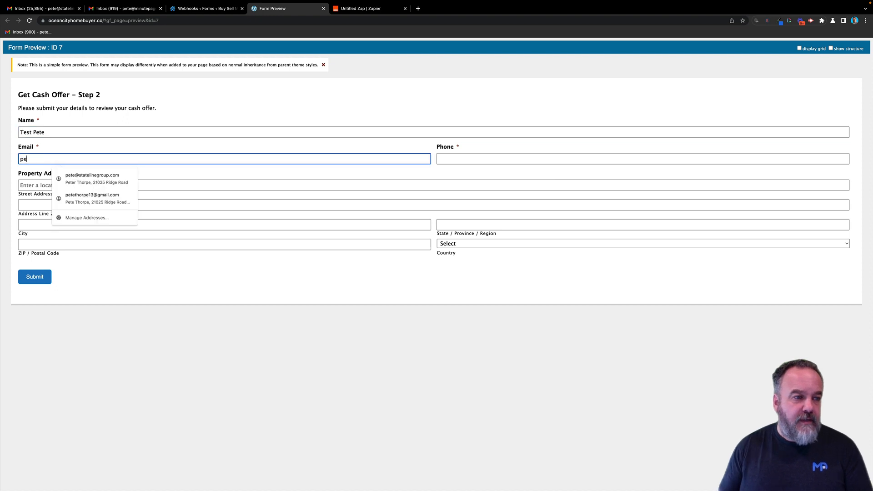
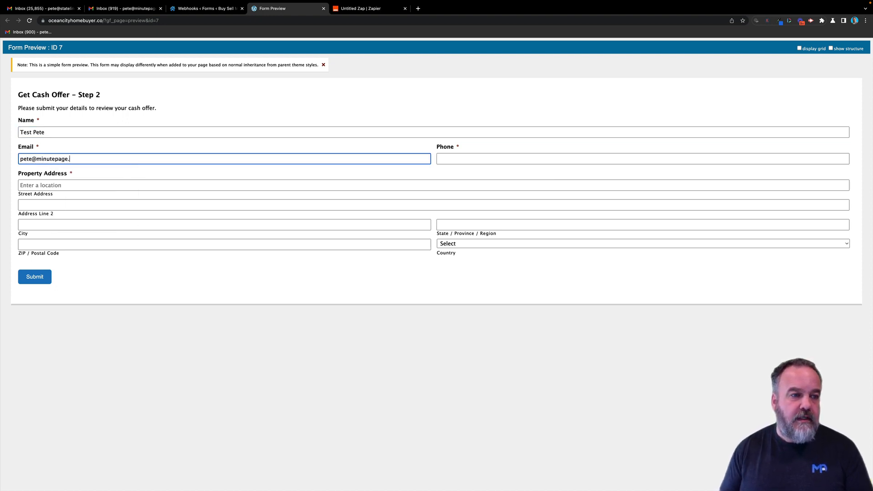
left_click(451, 157)
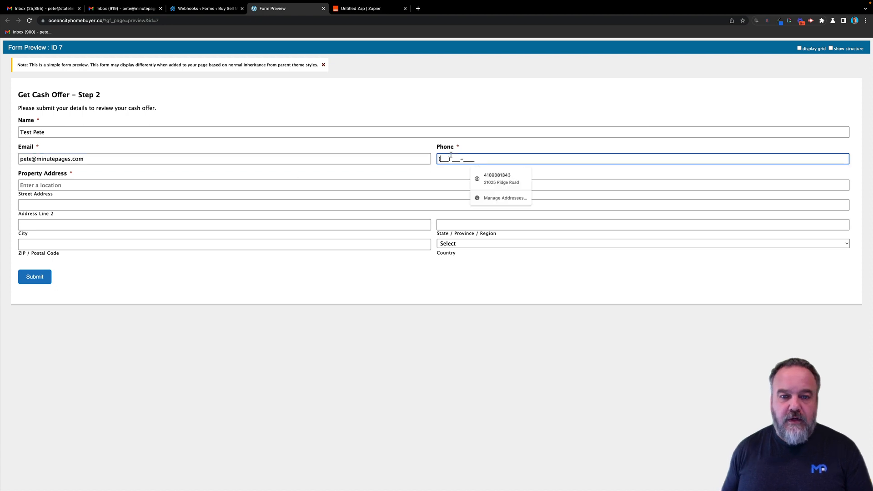
type("4444444444")
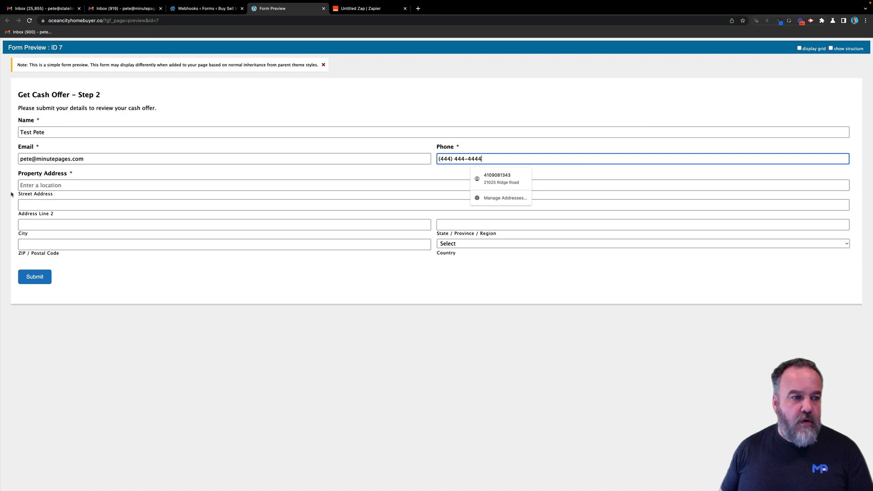
- Fill the property address from a suggestion, submit the test entry, and close the thank-you page
left_click(59, 185)
type("17")
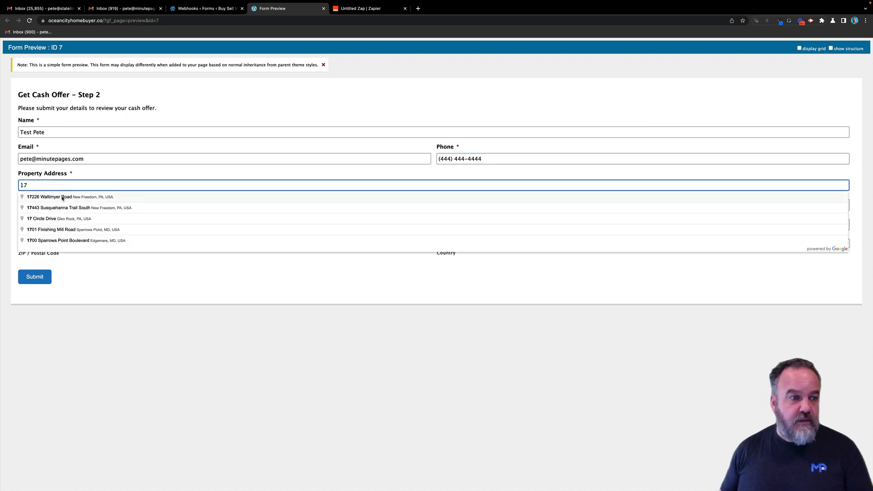
type(" W")
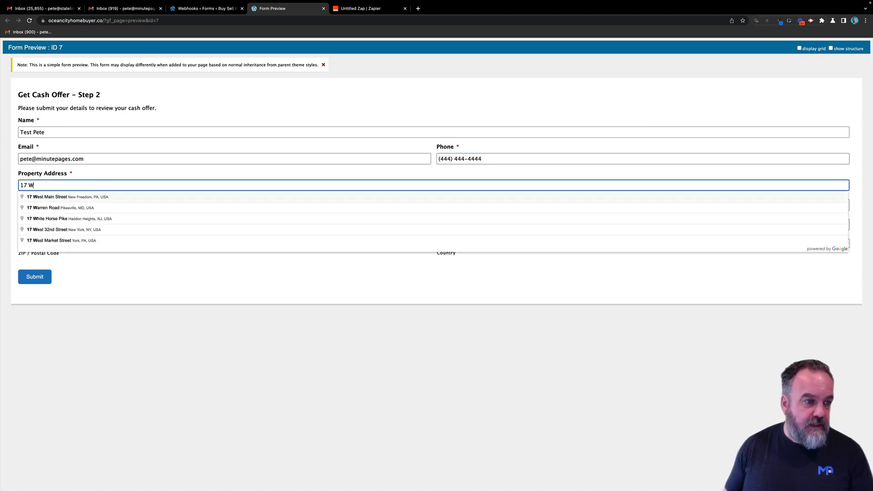
left_click(64, 196)
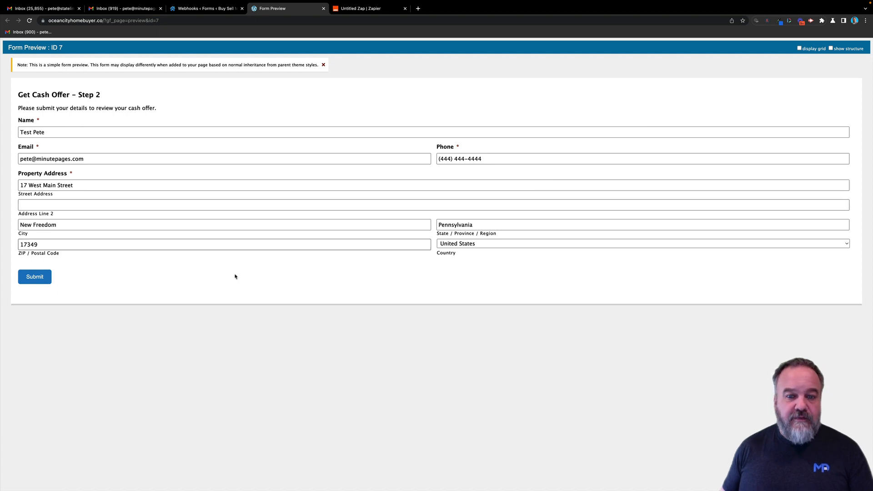
left_click(36, 279)
left_click(694, 139)
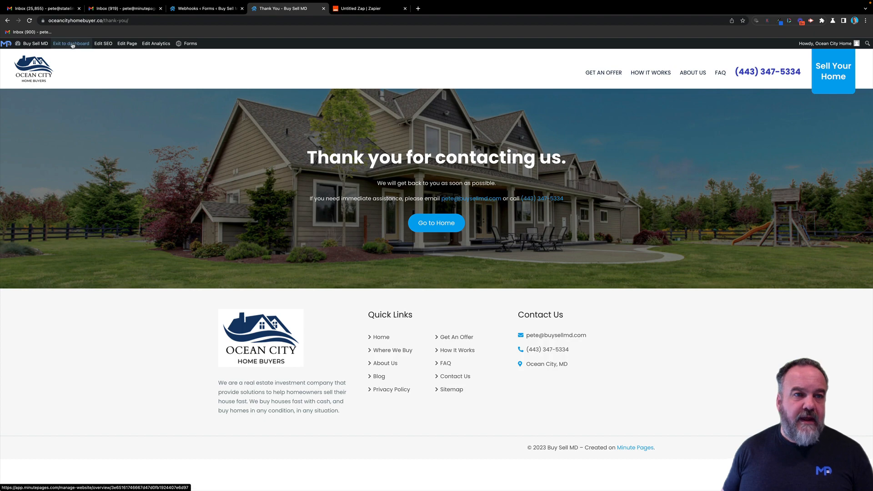
left_click(324, 9)
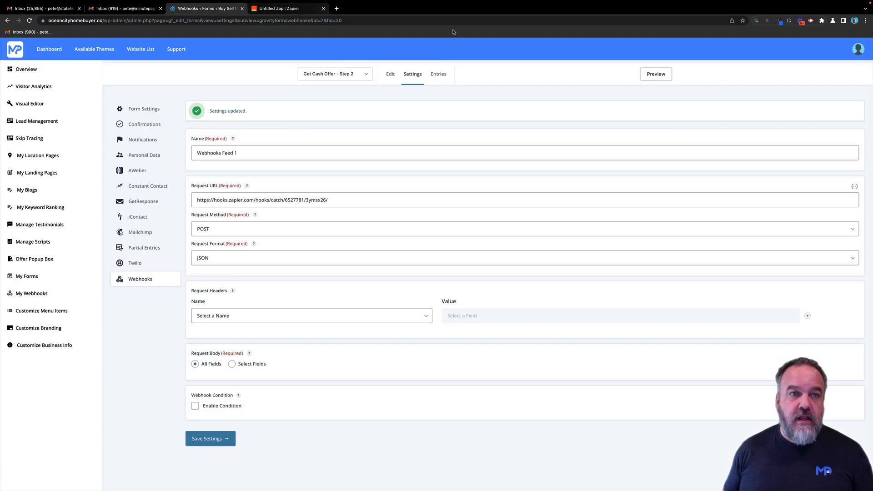
- Test the Catch Hook trigger to pull in request A, then continue to the action step
left_click(294, 8)
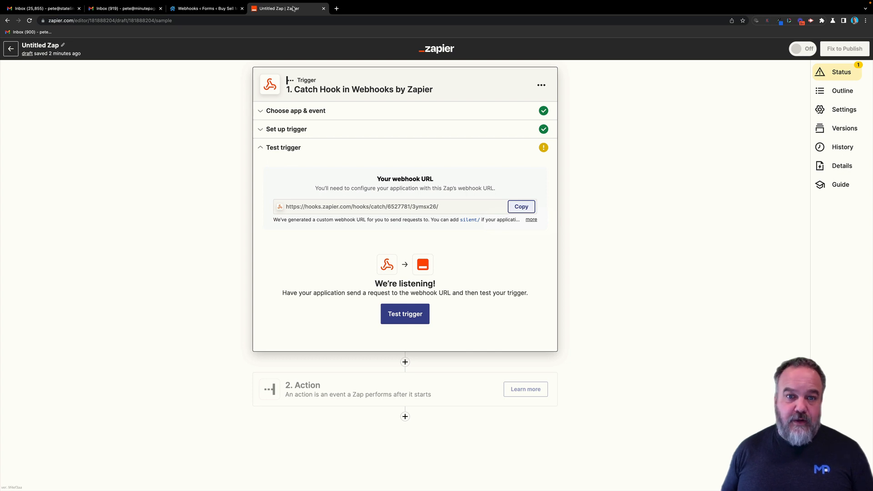
left_click(406, 317)
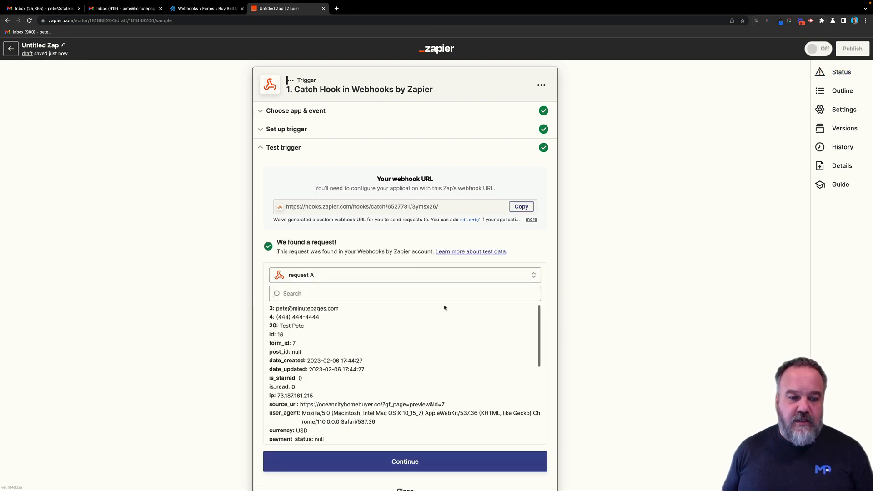
scroll(444, 308, "down", 5)
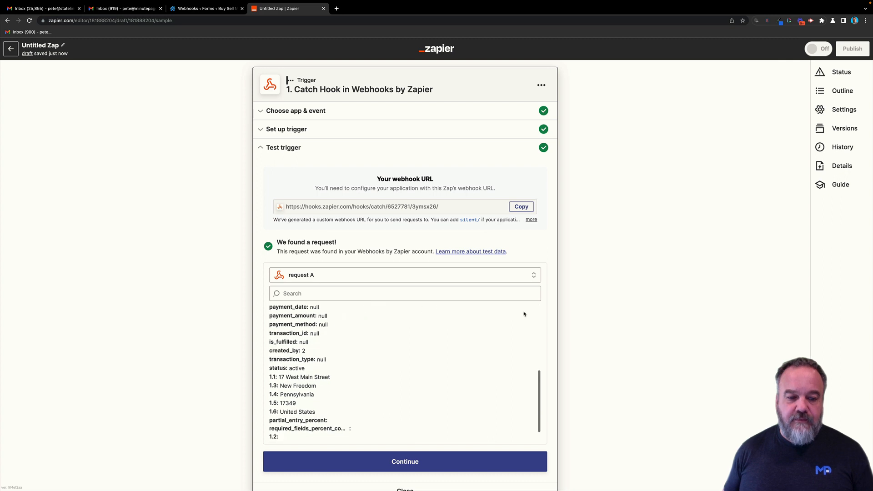
left_click(425, 459)
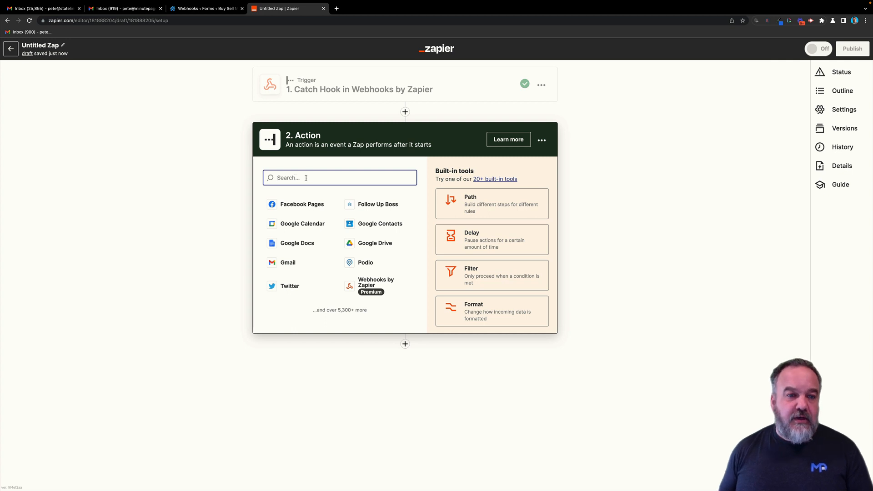
- Set the action to Chime (Latest) Create Lead using the existing connected Chime account
type("e")
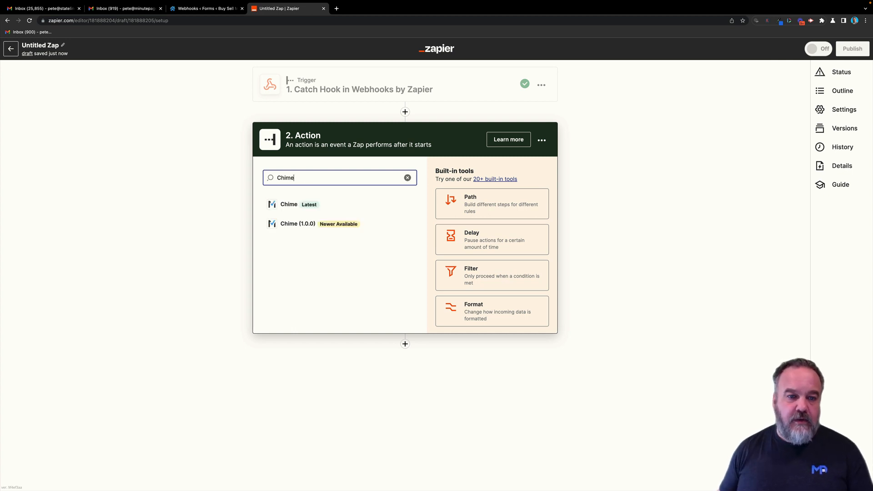
left_click(287, 204)
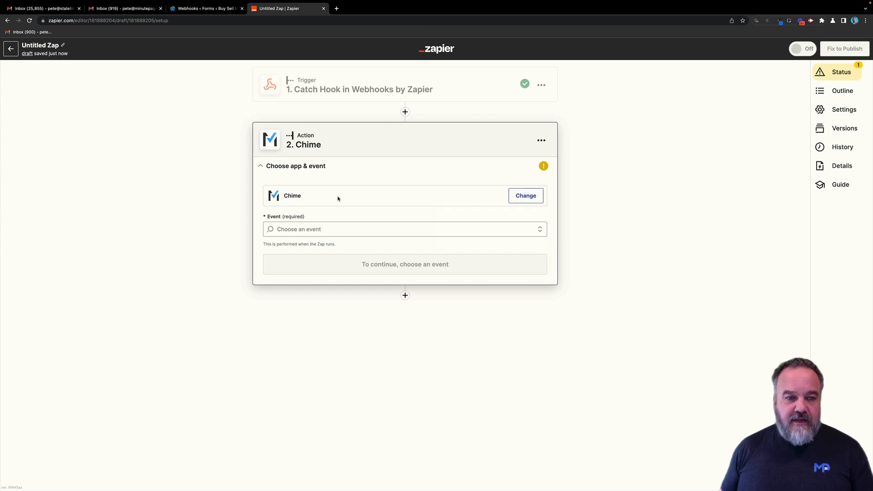
left_click(353, 228)
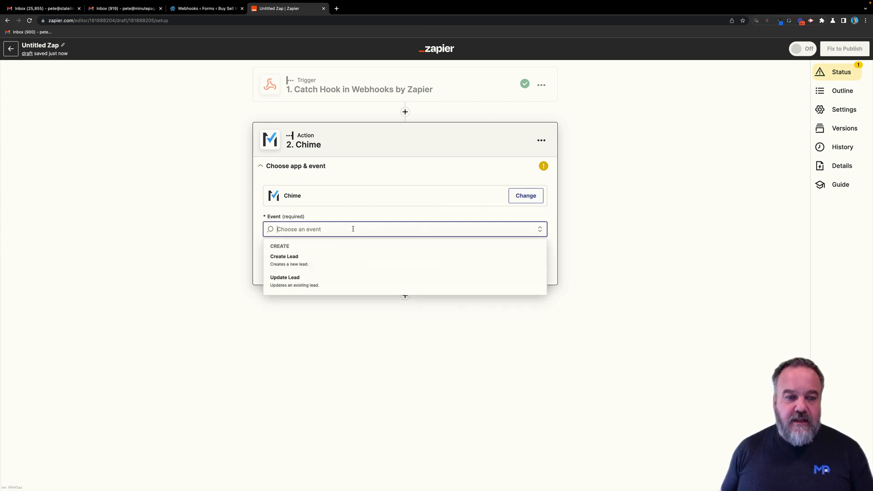
left_click(304, 259)
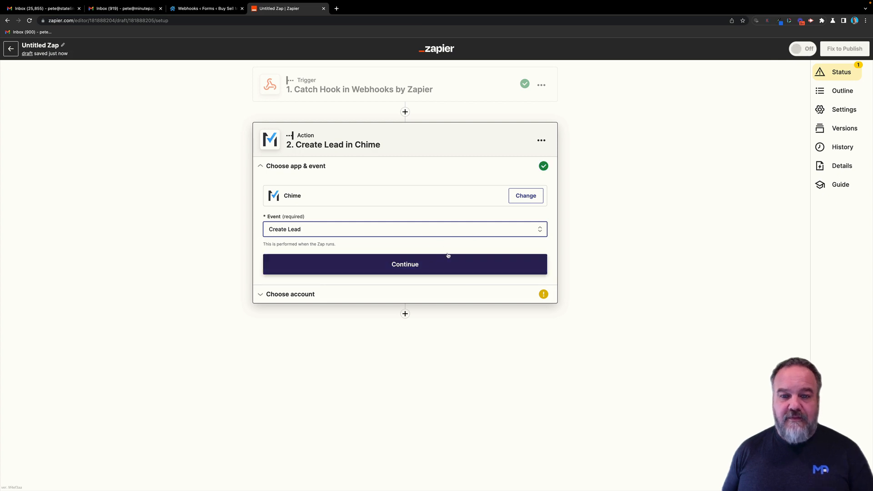
left_click(413, 272)
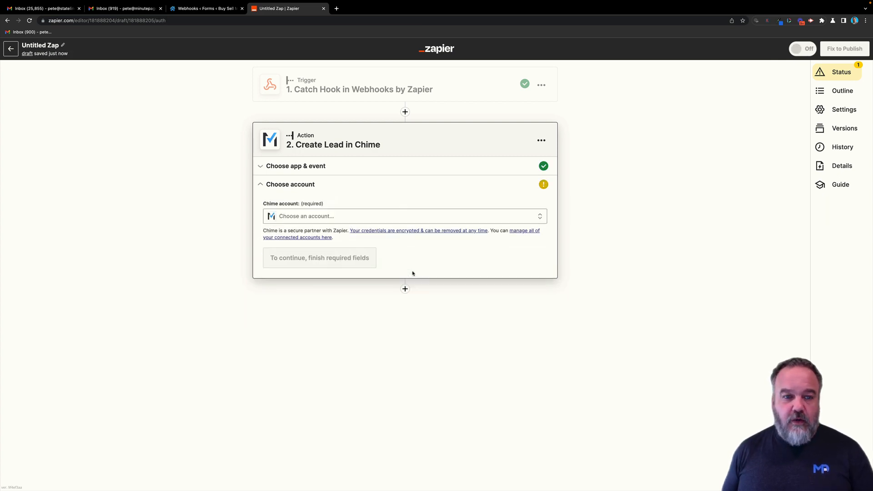
left_click(362, 217)
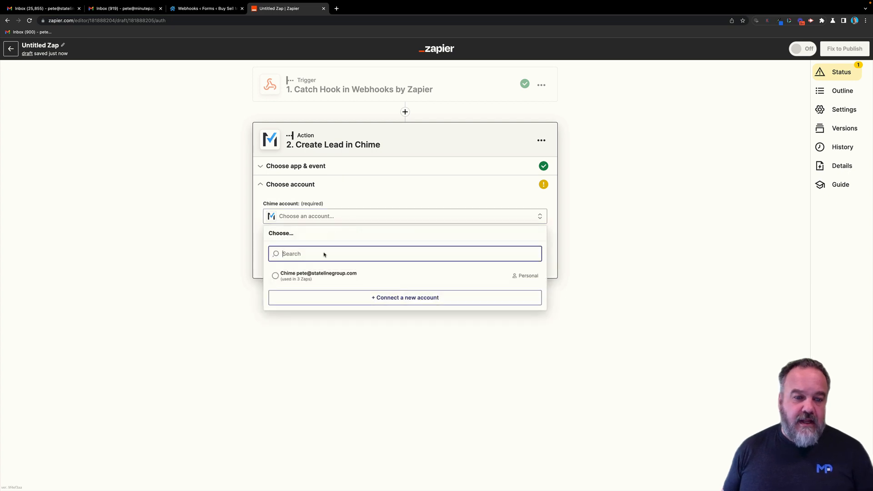
left_click(308, 277)
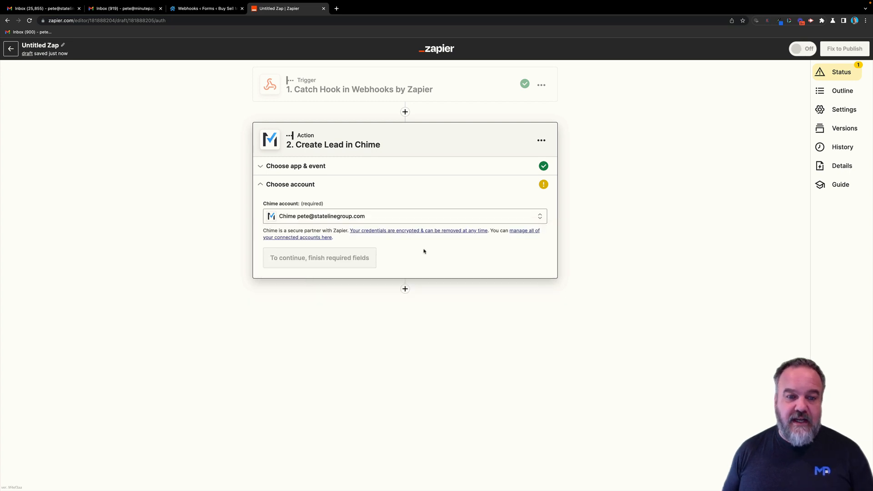
left_click(285, 258)
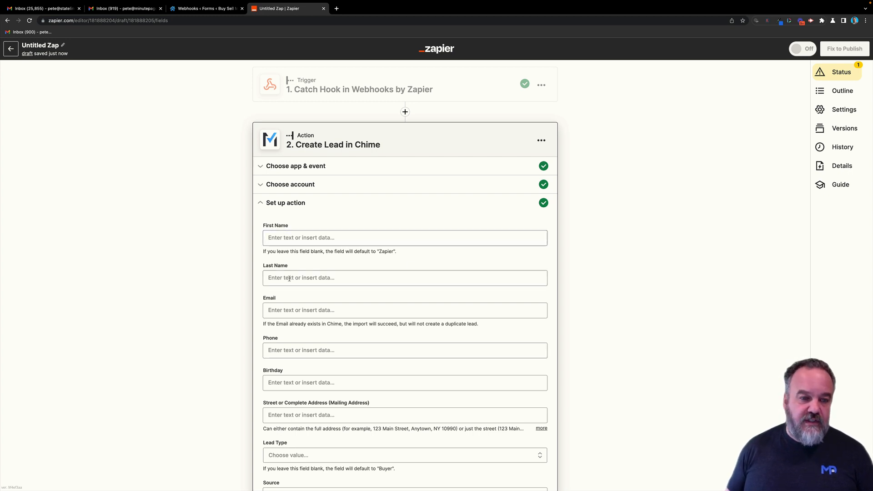
scroll(391, 303, "down", 6)
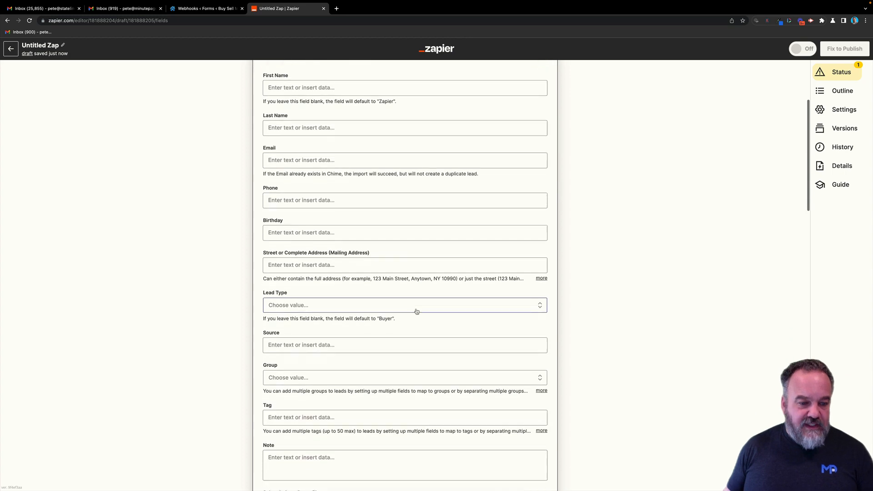
scroll(415, 312, "down", 9)
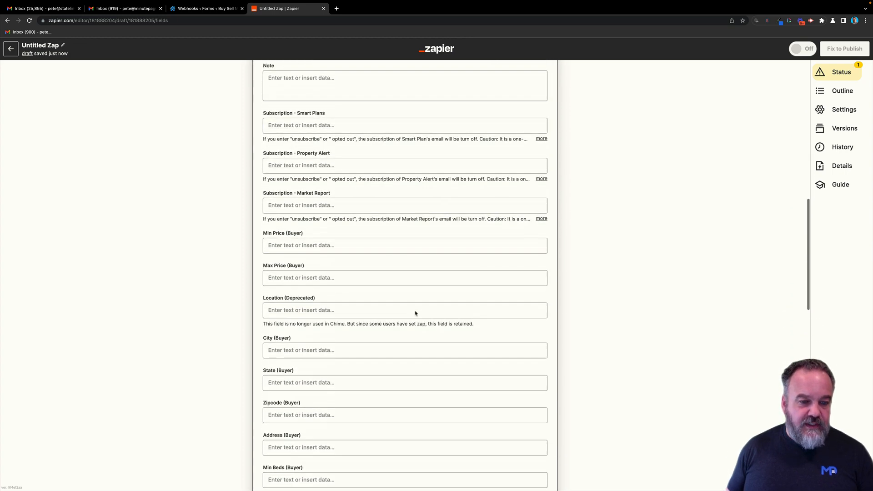
scroll(415, 311, "down", 4)
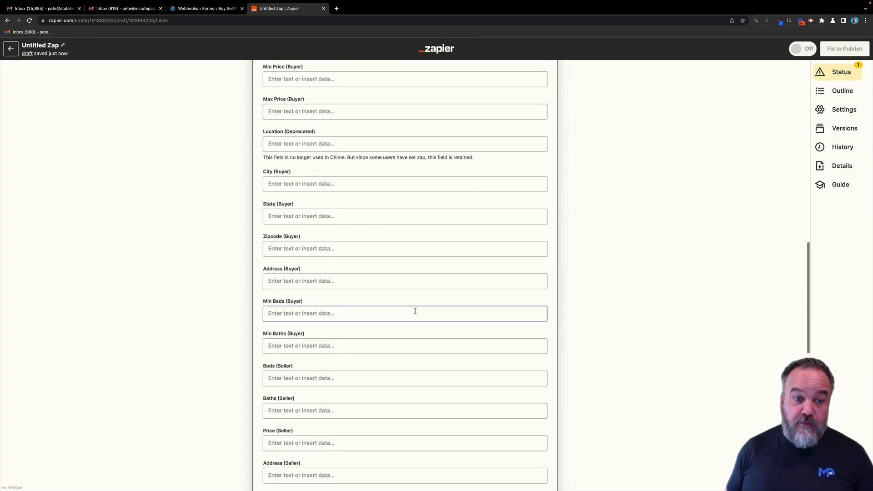
scroll(415, 310, "down", 10)
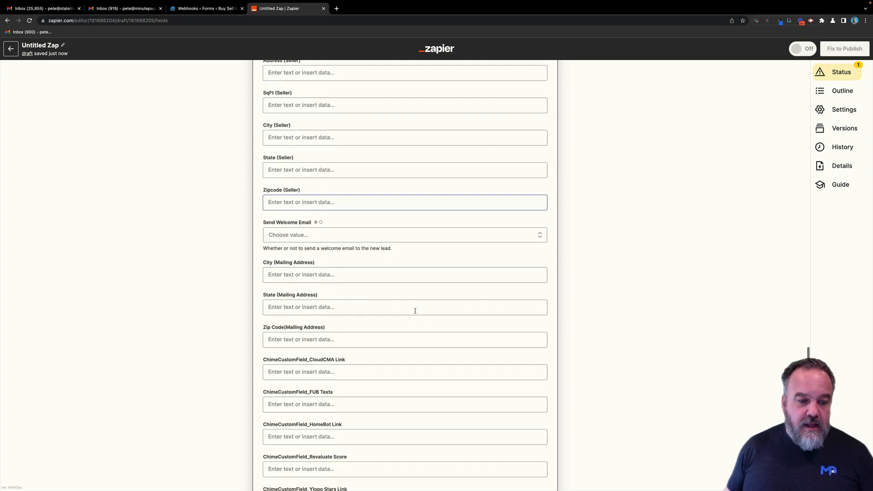
scroll(415, 313, "down", 1)
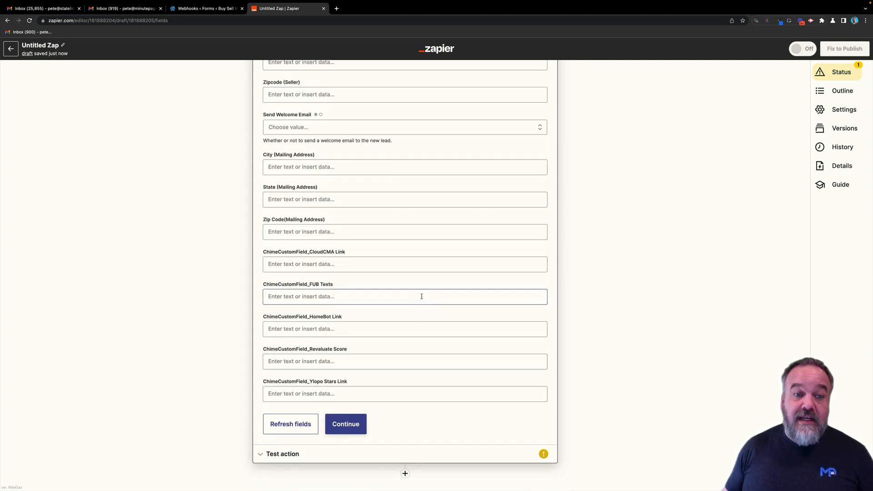
scroll(421, 296, "up", 20)
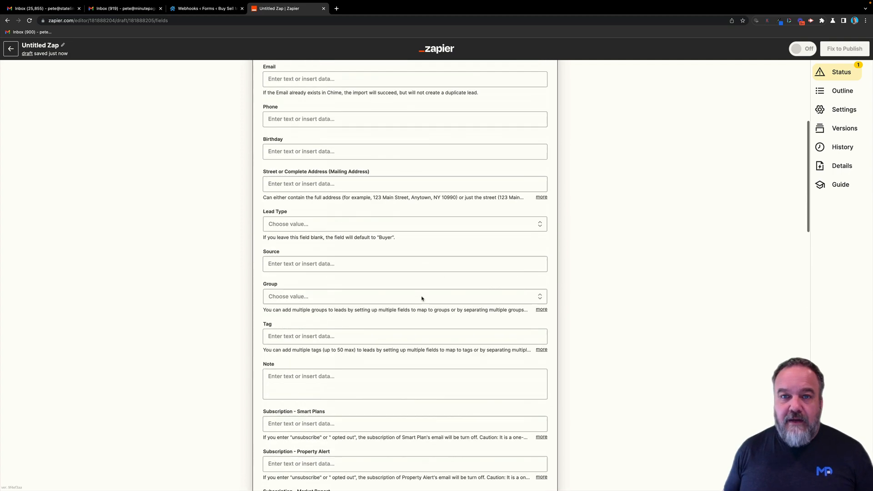
scroll(422, 299, "up", 3)
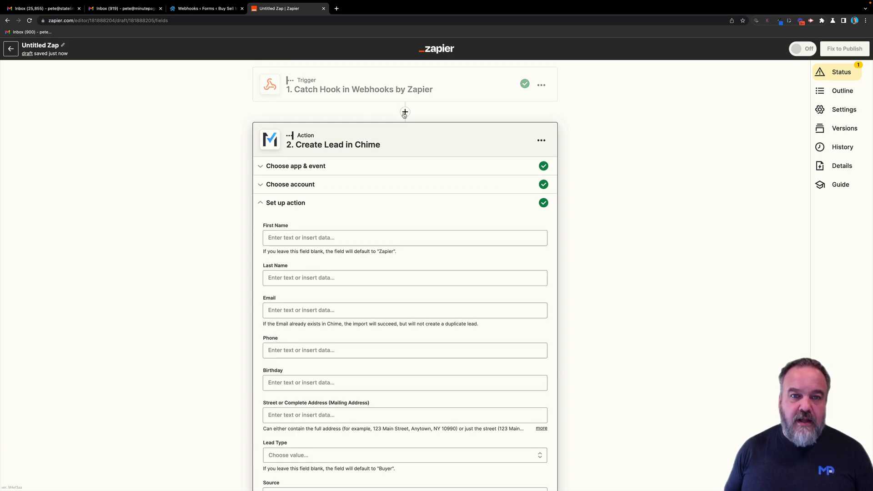
- Insert a Formatter step with the Text event before the Chime action
left_click(405, 113)
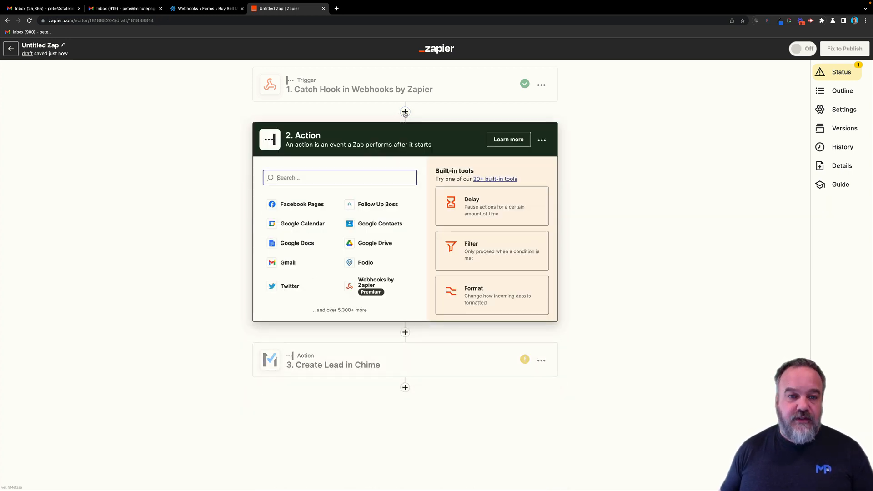
left_click(480, 296)
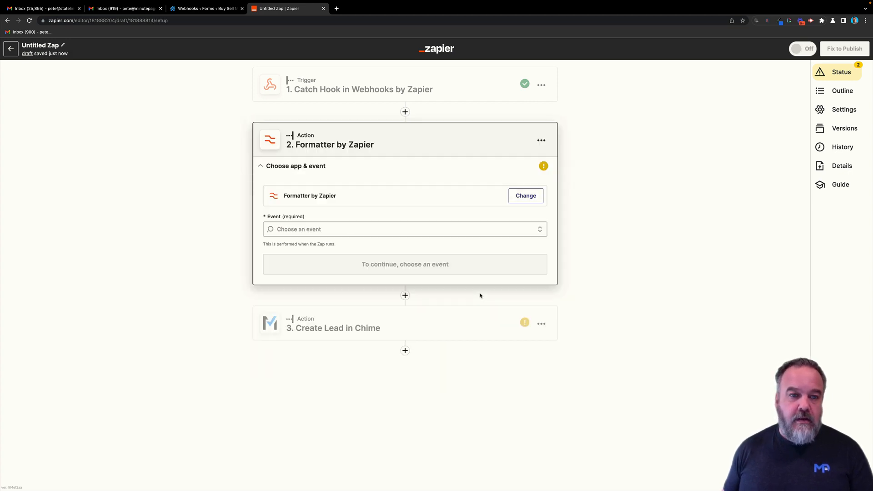
left_click(350, 231)
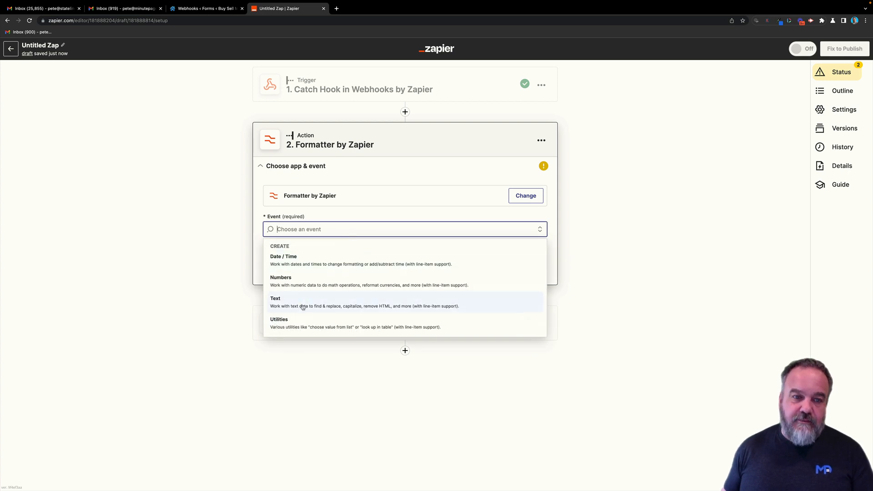
left_click(303, 302)
left_click(402, 262)
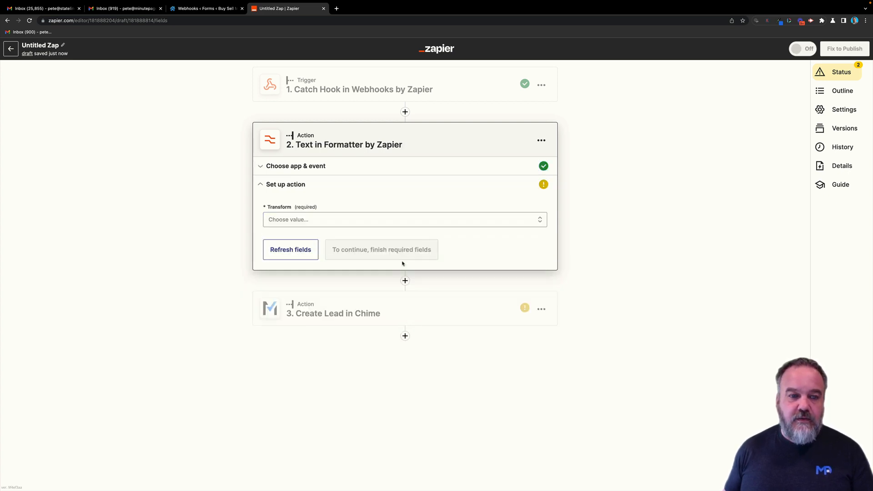
- Search the transform list for 'text' and choose Split Text
left_click(345, 221)
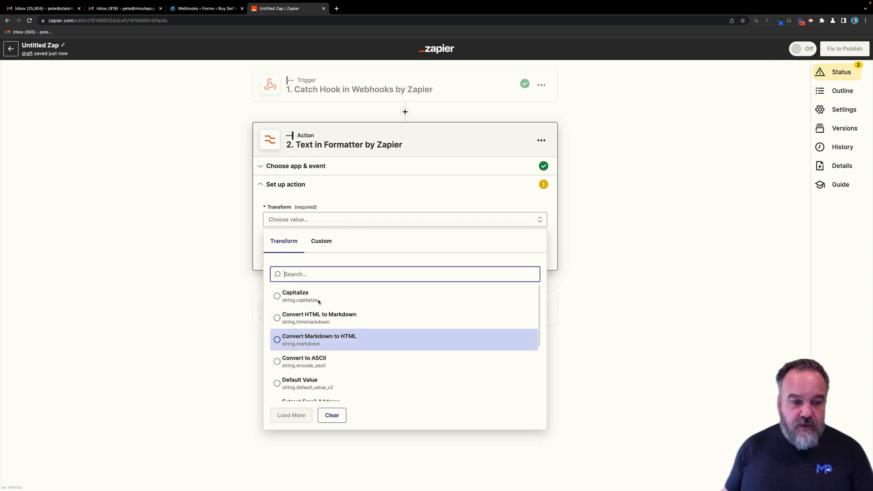
type("test")
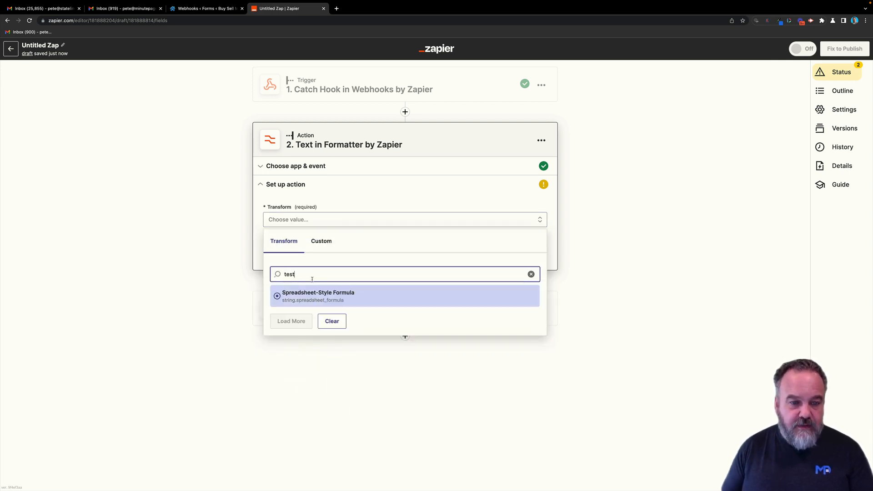
key("BackSpace")
key("BackSpace")
type("x")
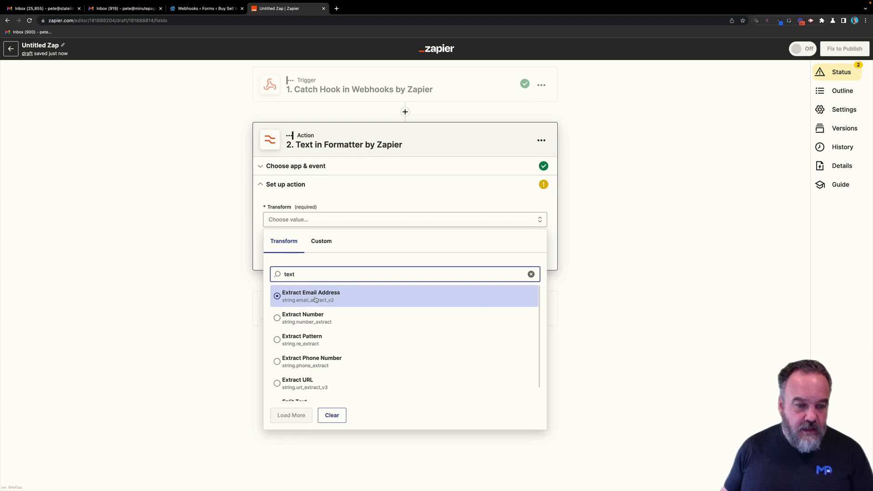
scroll(302, 356, "down", 1)
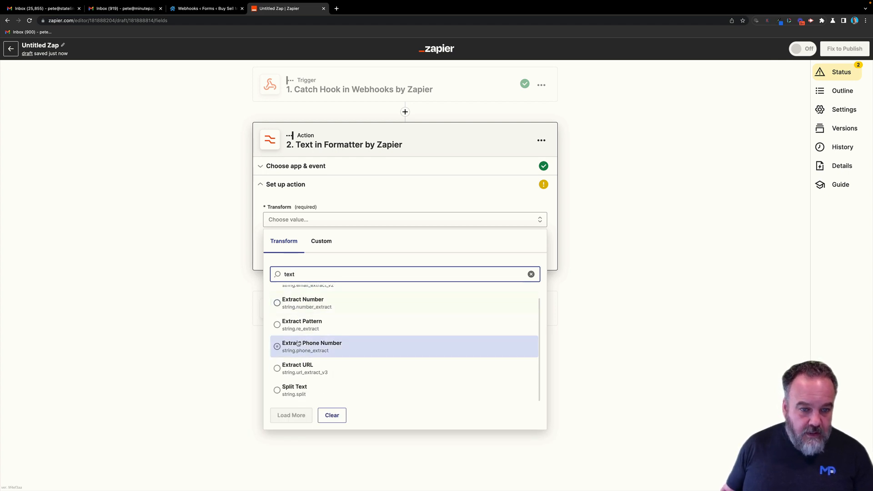
scroll(299, 347, "up", 1)
scroll(296, 349, "down", 1)
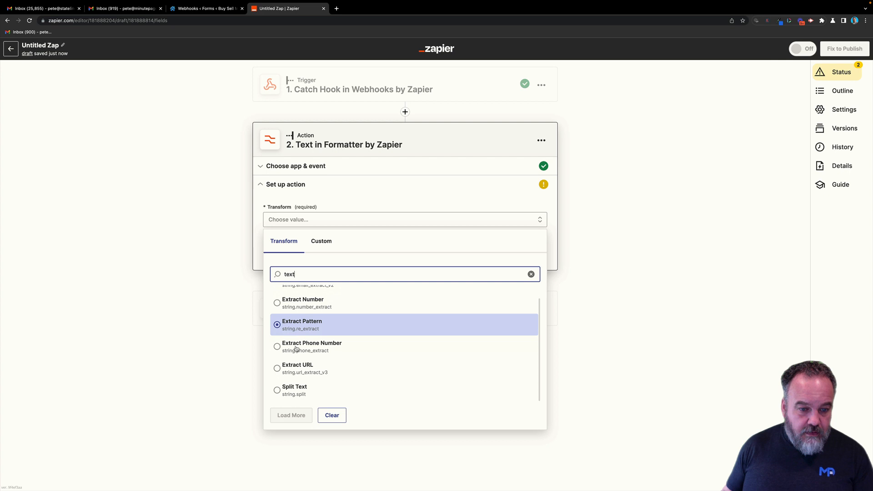
left_click(279, 390)
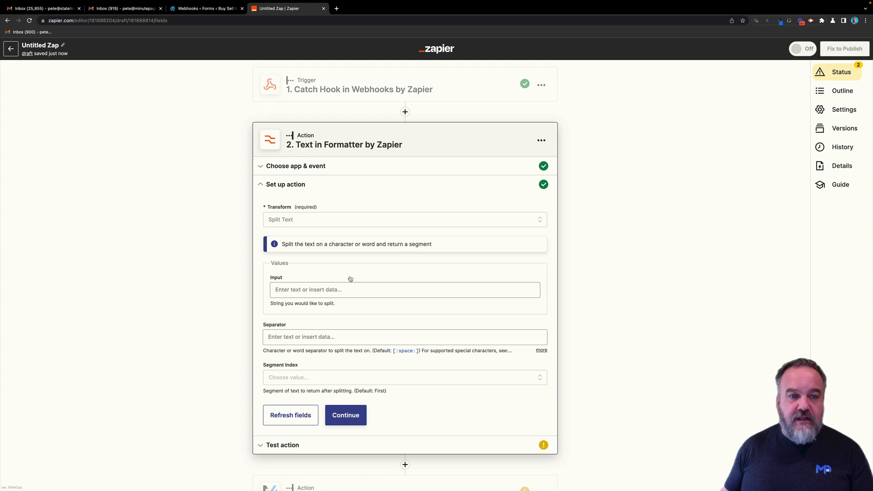
- Map the trigger's submitted name field (1. 20) into the Split Text Input
left_click(350, 290)
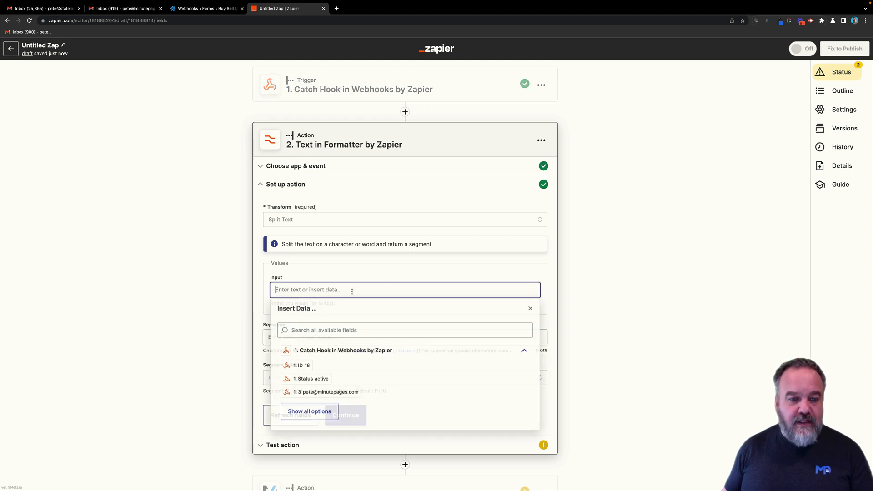
left_click(309, 411)
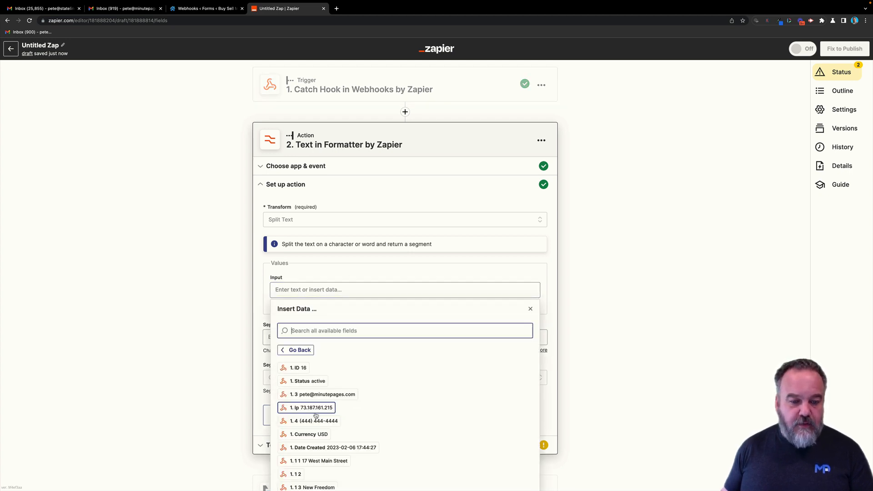
scroll(308, 382, "down", 5)
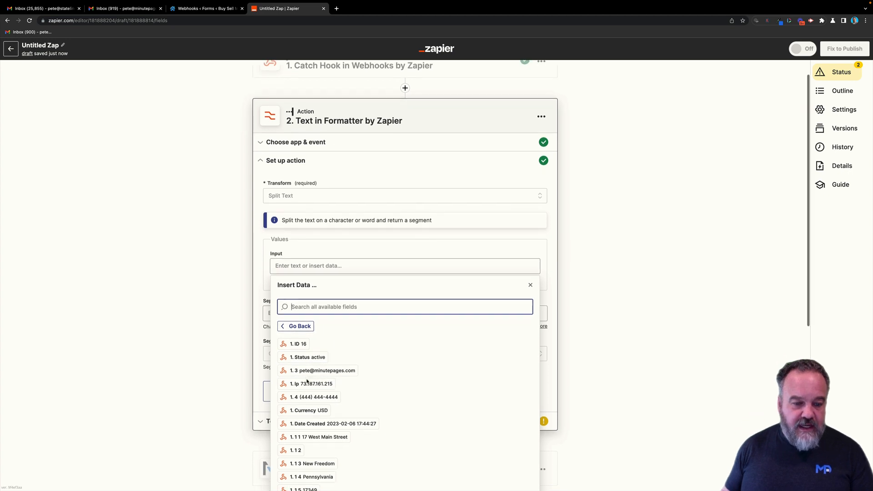
scroll(307, 382, "down", 1)
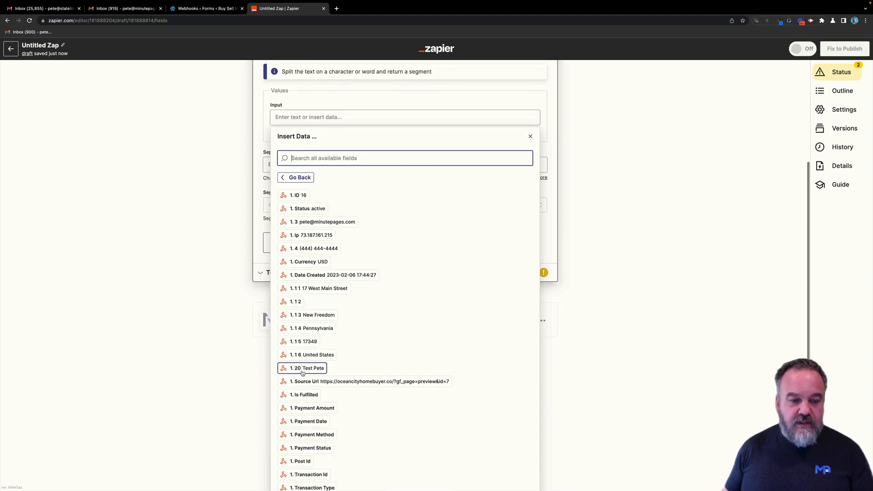
left_click(306, 371)
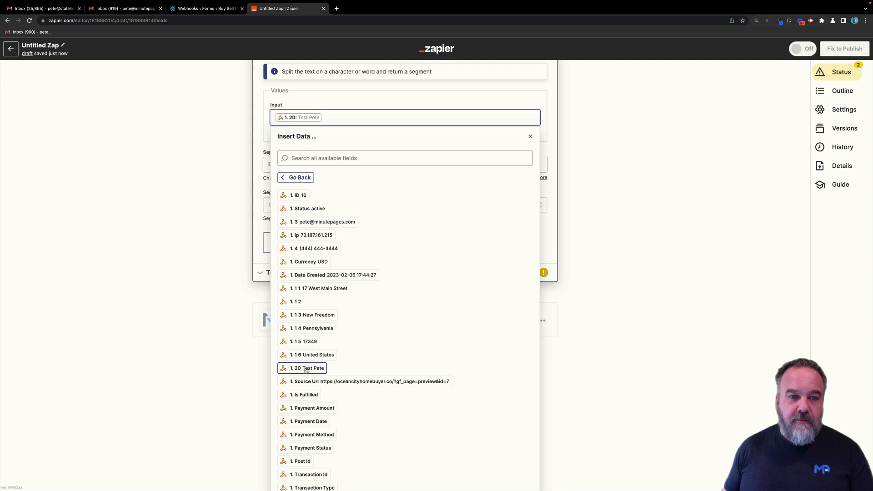
left_click(602, 235)
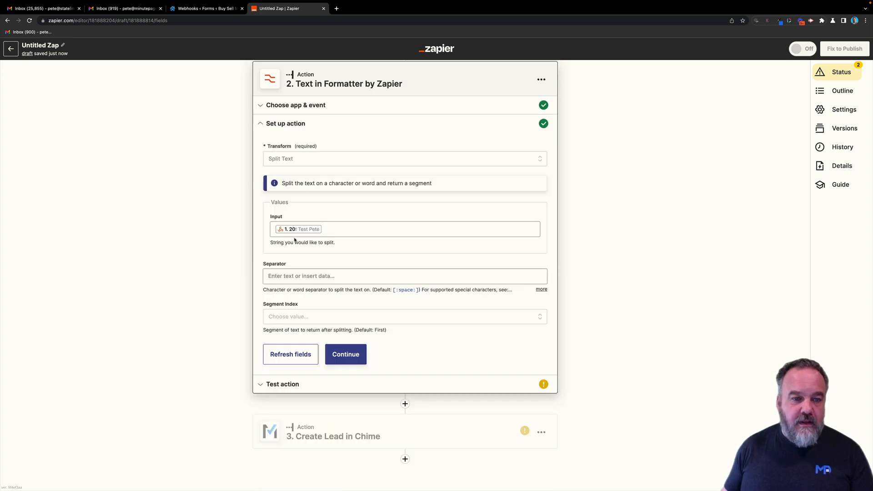
- Set Separator to [:space:] and Segment Index to All (as Separate Fields), then continue
left_click(304, 276)
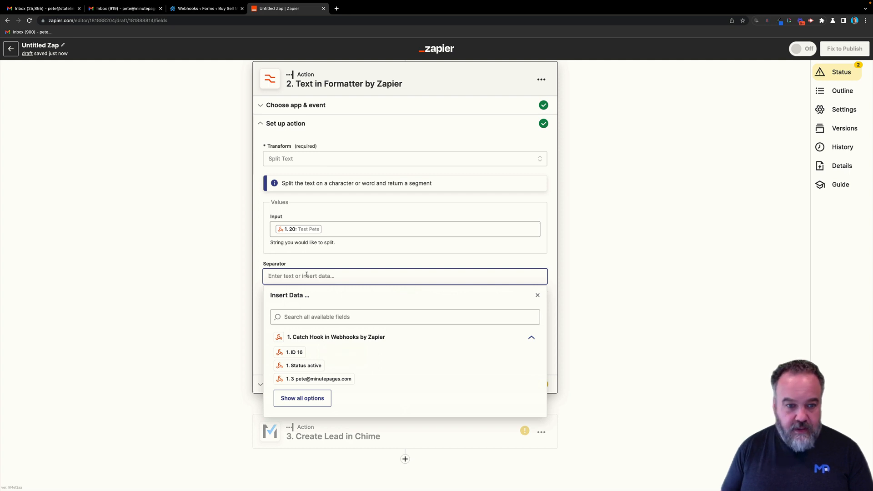
type("[:space:")
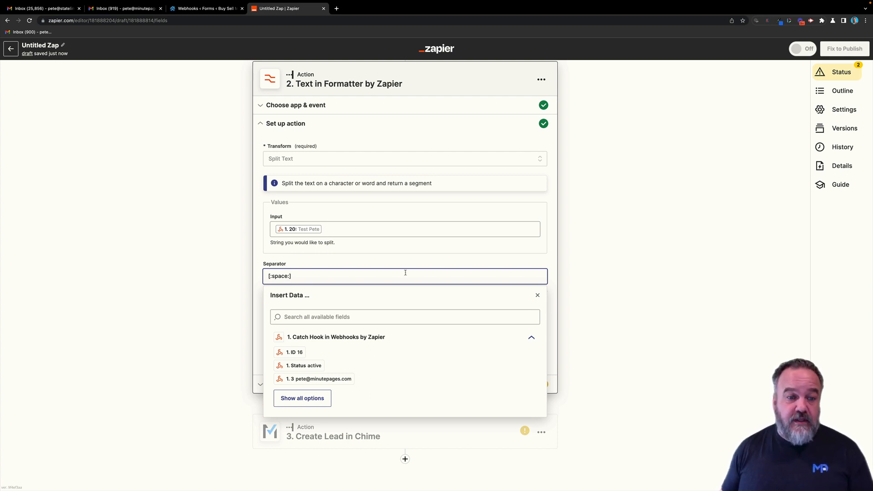
left_click(258, 254)
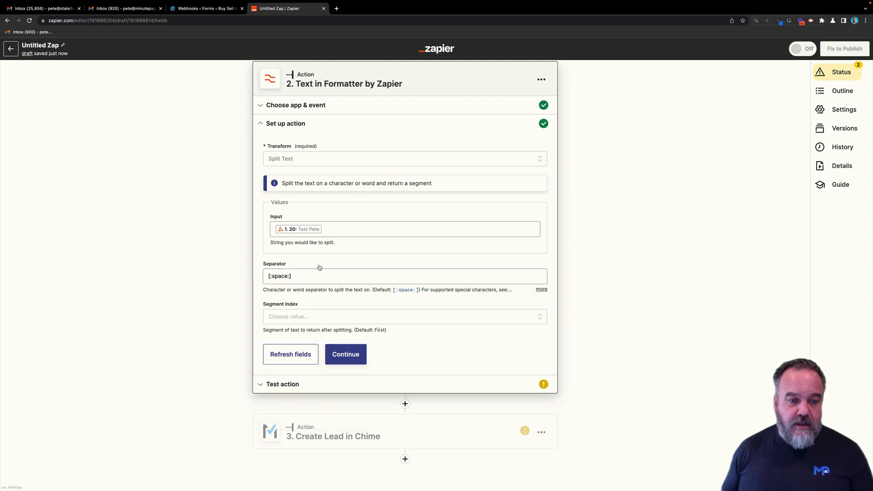
left_click(306, 318)
scroll(309, 427, "down", 1)
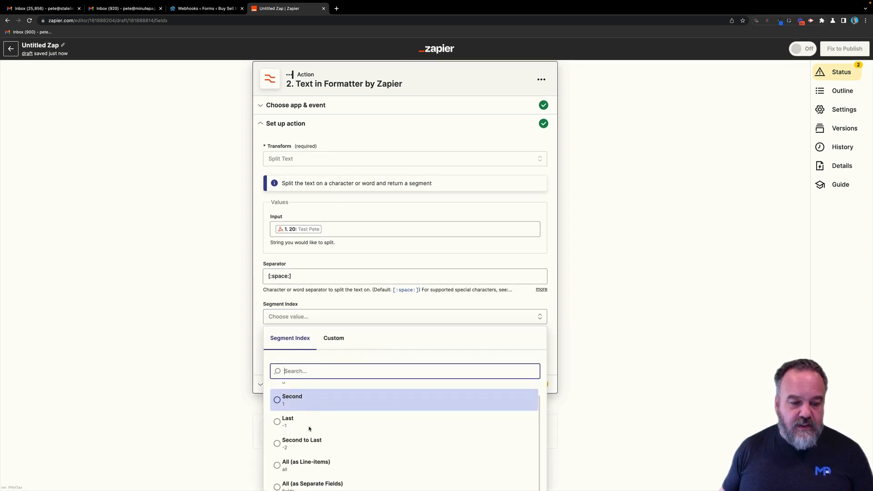
left_click(305, 485)
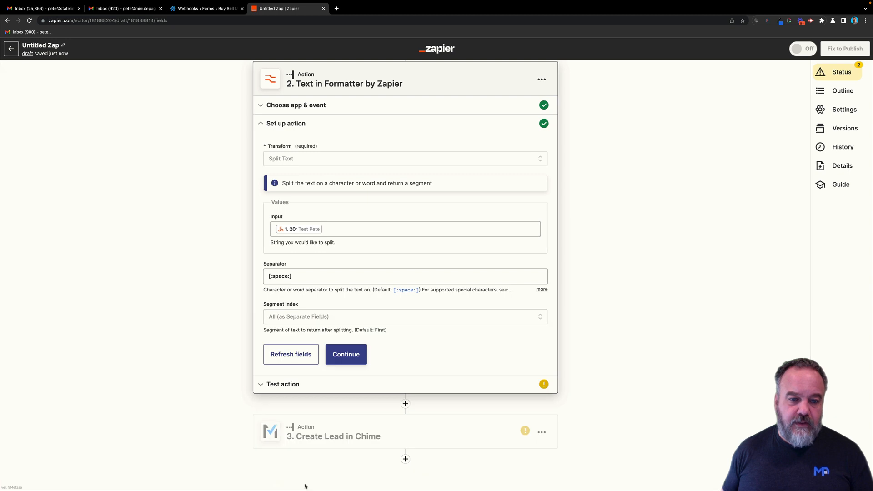
left_click(355, 363)
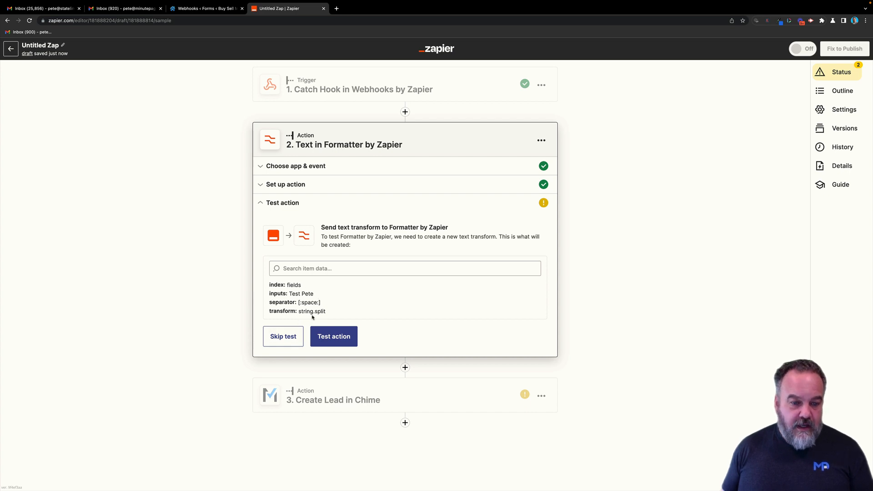
- Test the Split Text step, confirming the name returns as two items, then continue to Create Lead in Chime
left_click(344, 338)
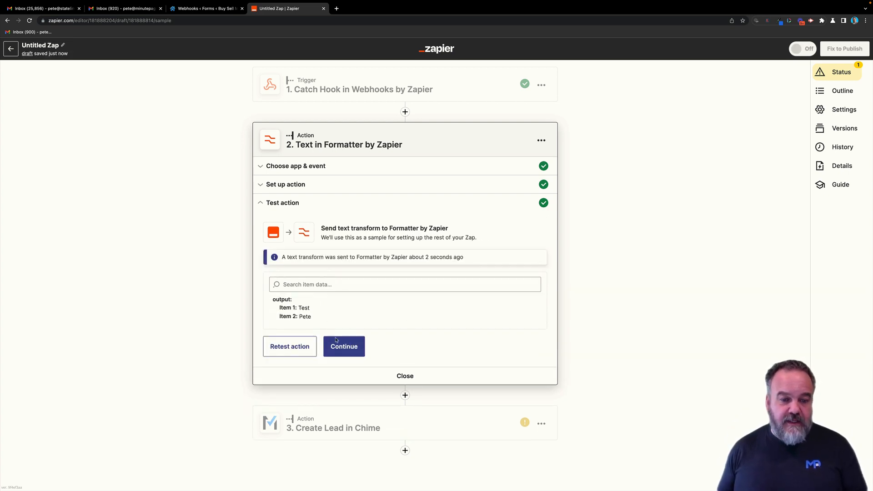
left_click(335, 339)
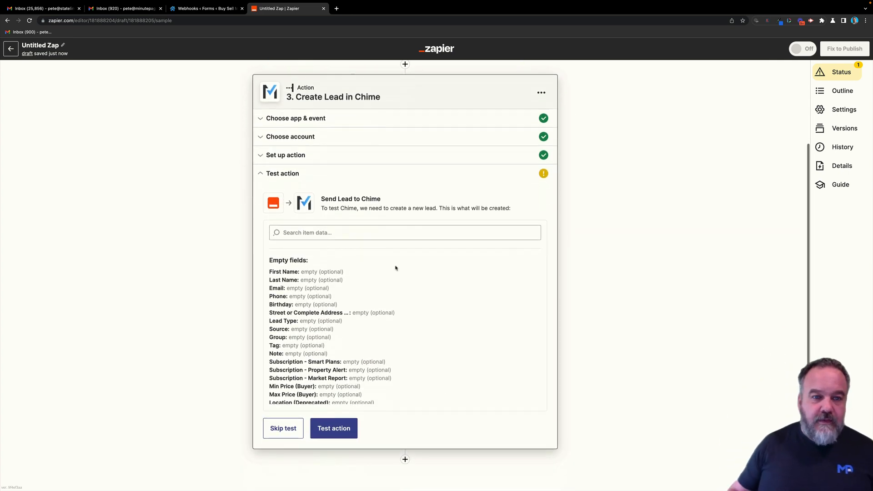
- Map the Formatter's first and second split items to the lead's First Name and Last Name
left_click(377, 157)
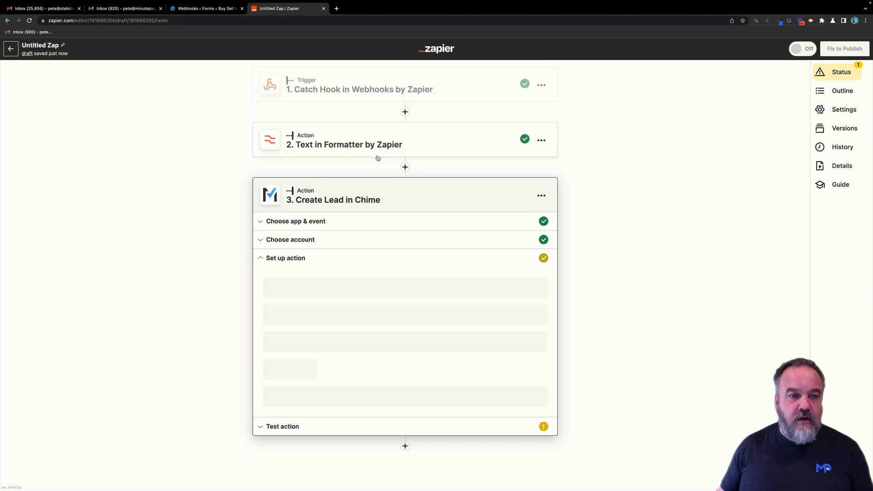
scroll(456, 246, "down", 1)
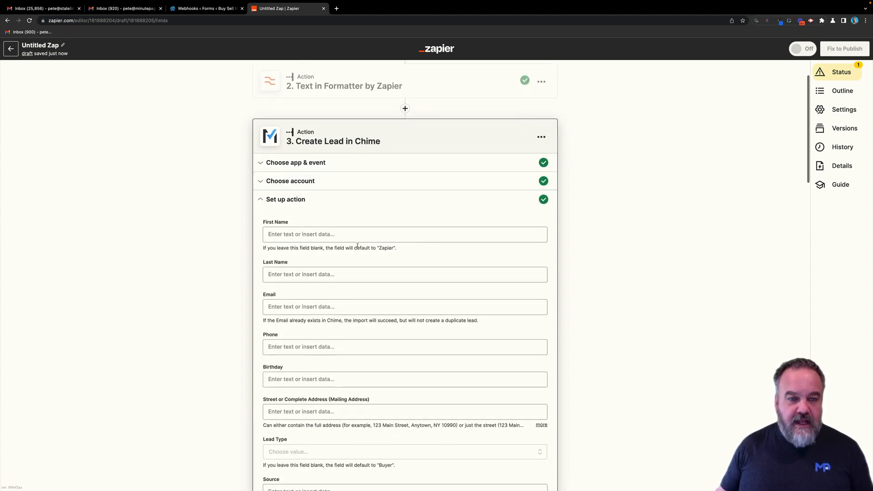
left_click(343, 236)
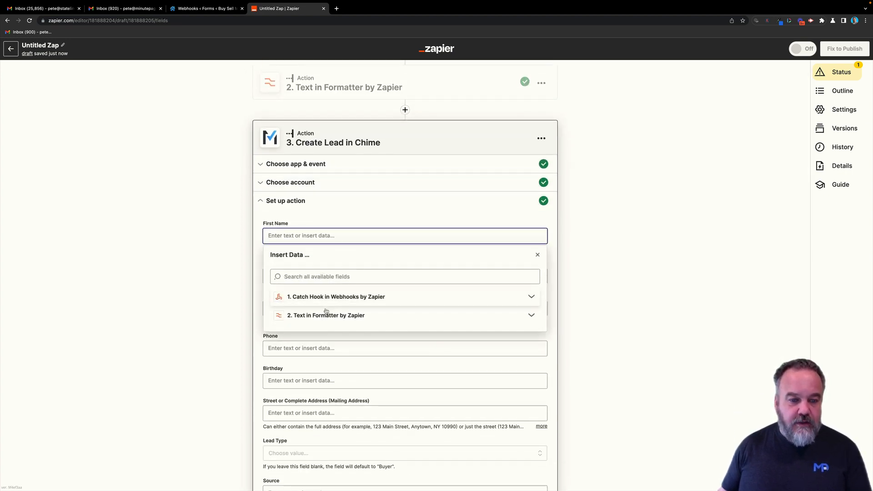
left_click(324, 316)
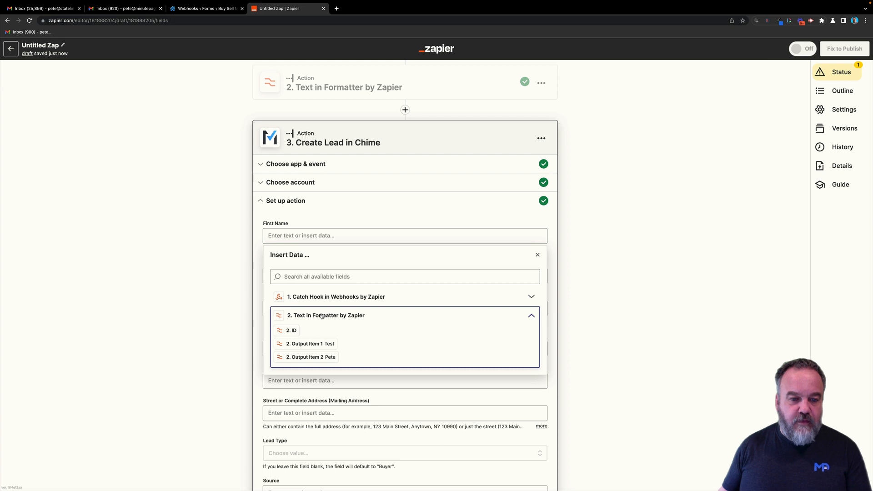
left_click(302, 344)
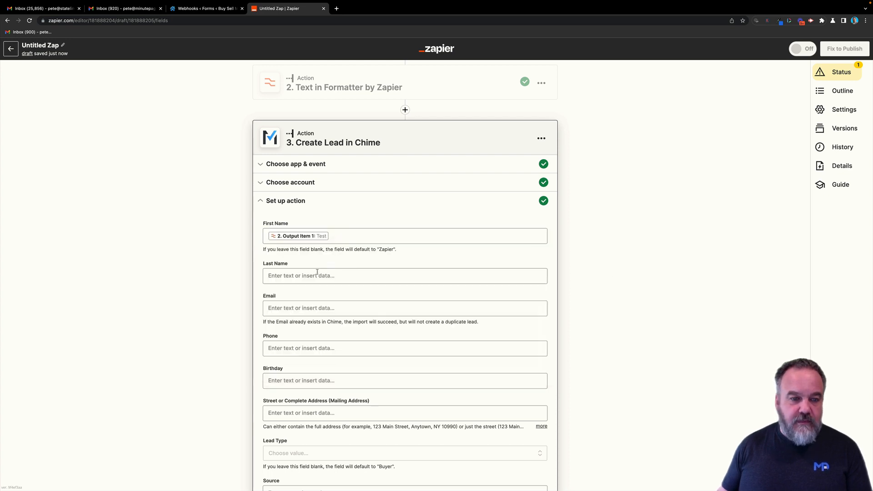
left_click(341, 275)
left_click(324, 356)
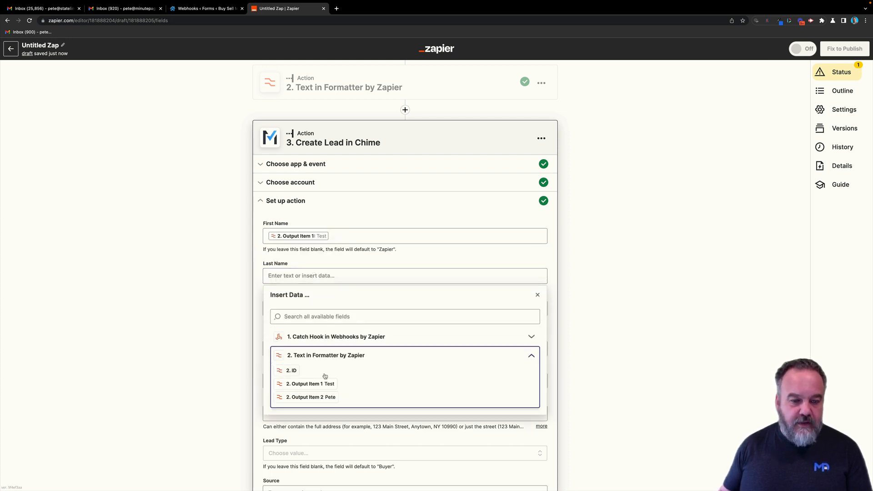
left_click(311, 396)
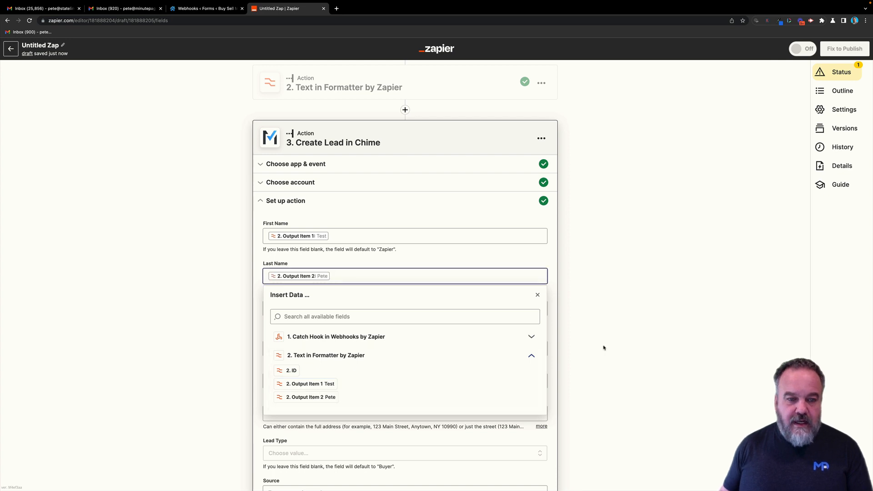
left_click(442, 225)
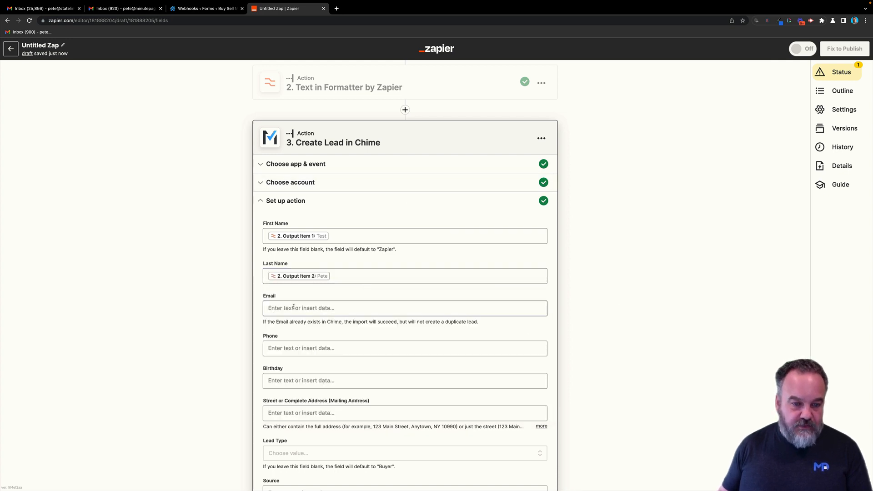
- Map the webhook's submitted email and phone number into the Email and Phone fields
left_click(339, 309)
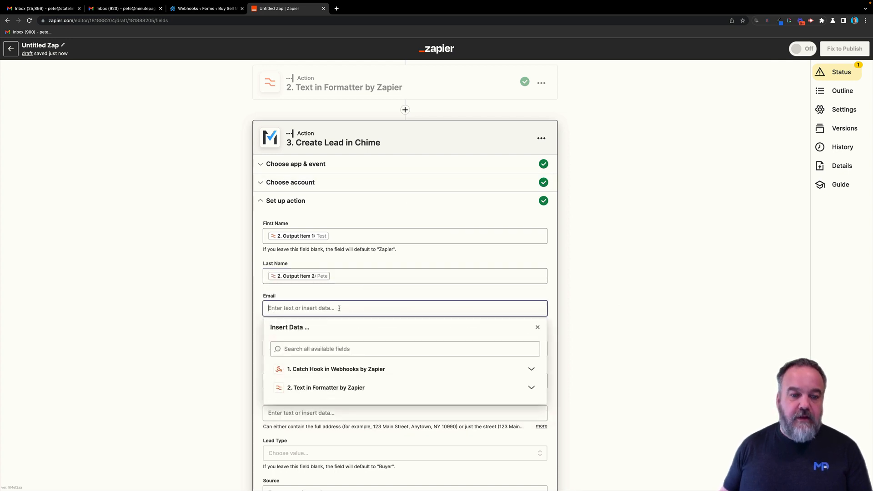
left_click(332, 368)
scroll(370, 370, "down", 2)
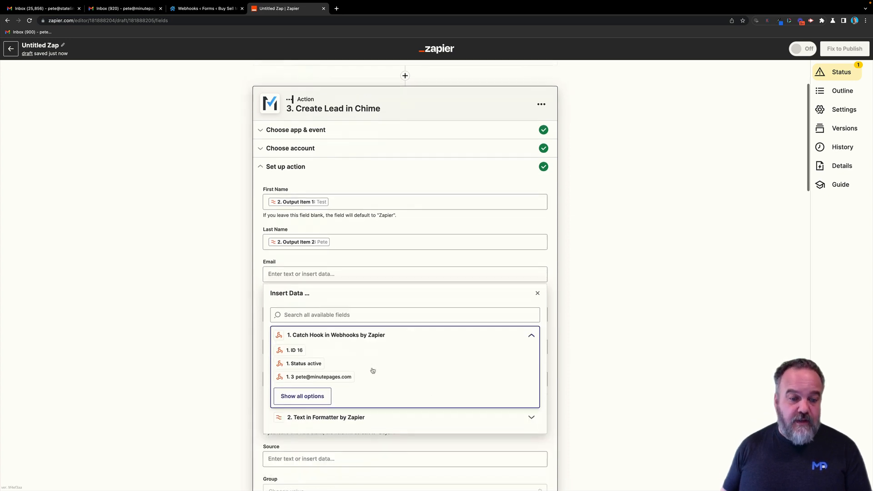
left_click(318, 367)
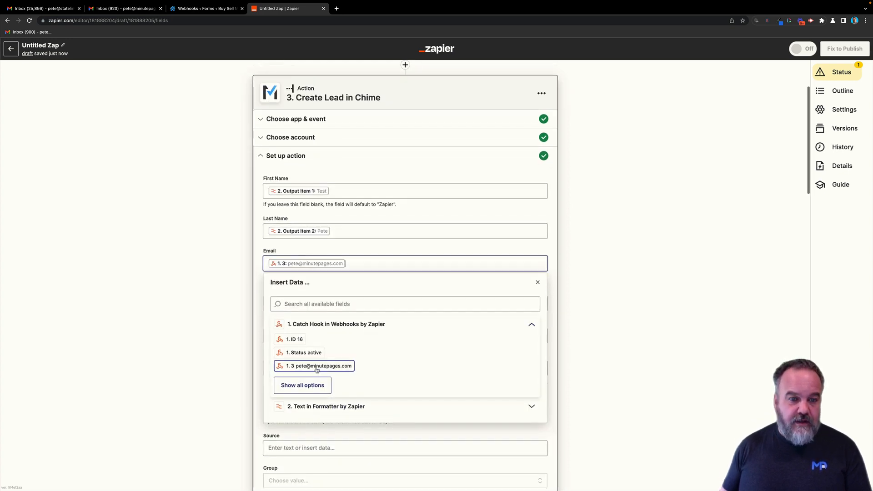
left_click(658, 289)
scroll(363, 273, "down", 1)
left_click(342, 274)
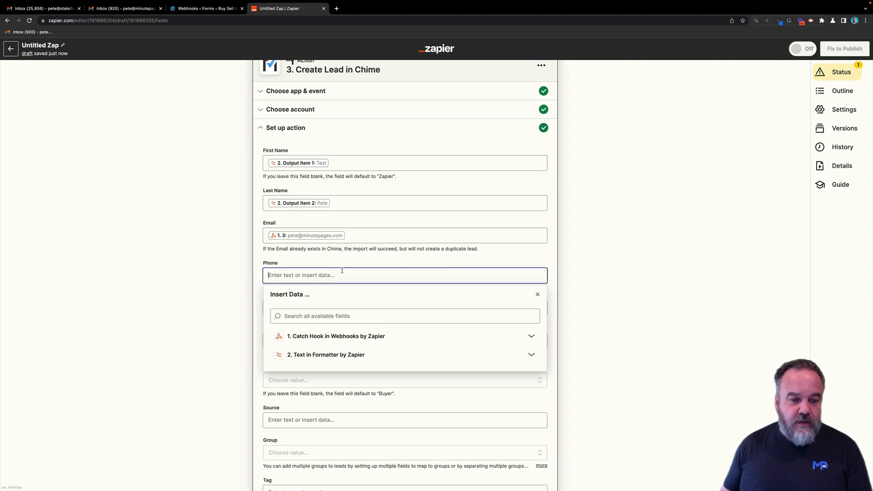
left_click(336, 341)
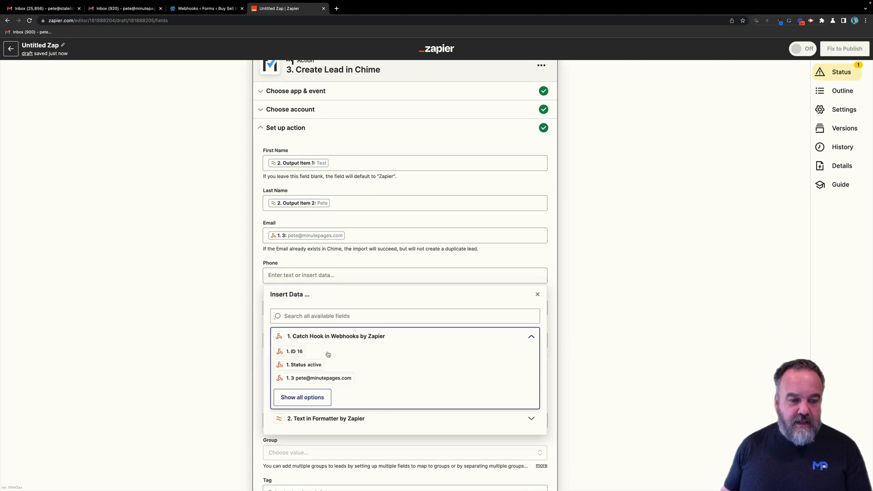
left_click(319, 394)
left_click(313, 406)
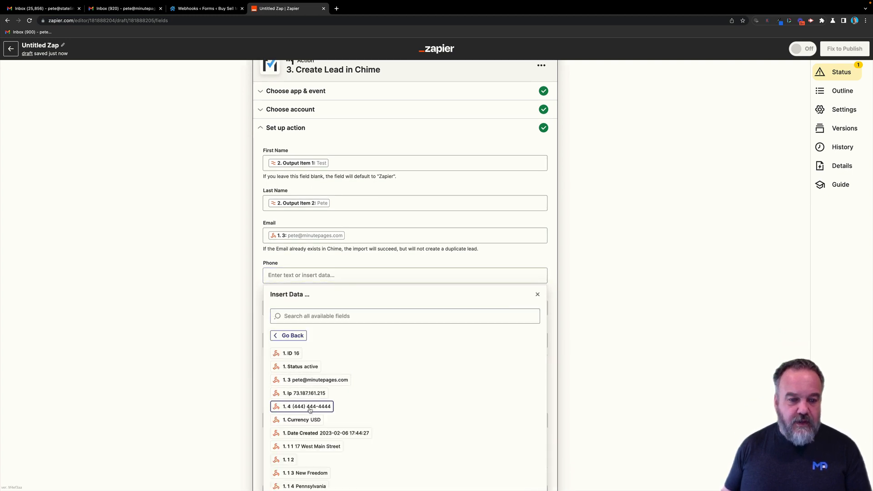
left_click(584, 285)
- Build the Street Address from the webhook's street, city, state and ZIP fields
scroll(364, 261, "down", 1)
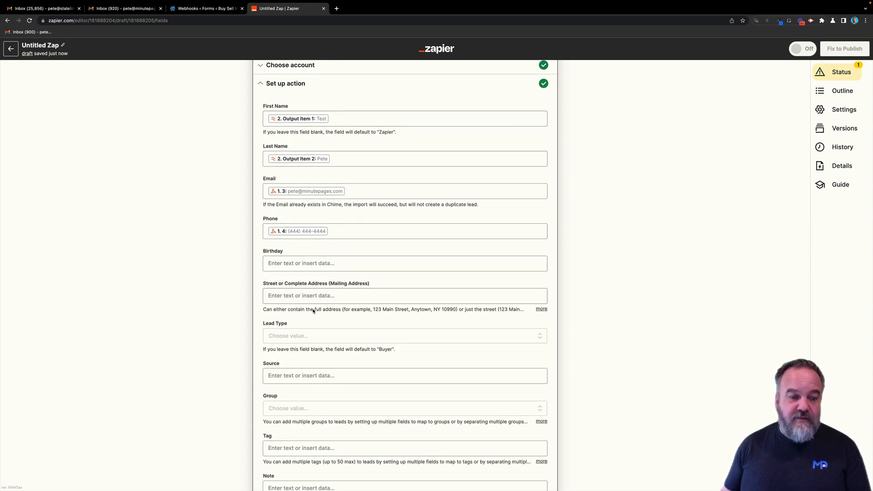
scroll(356, 287, "down", 1)
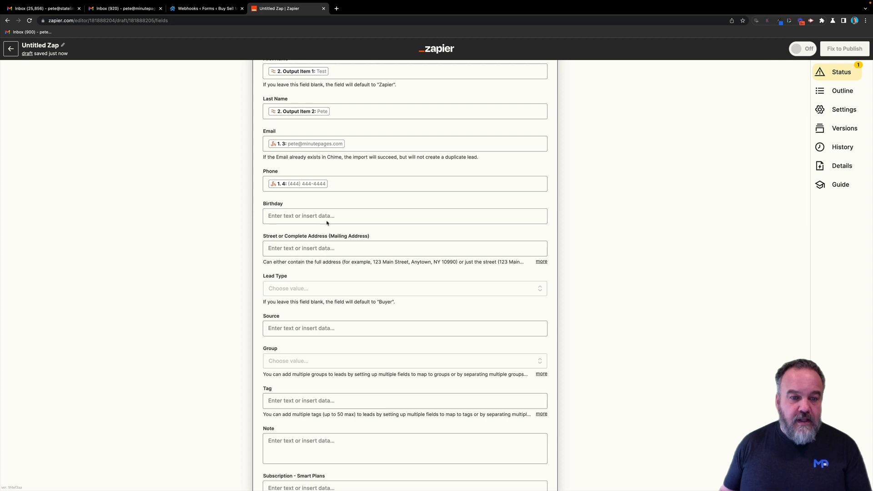
scroll(364, 331, "down", 4)
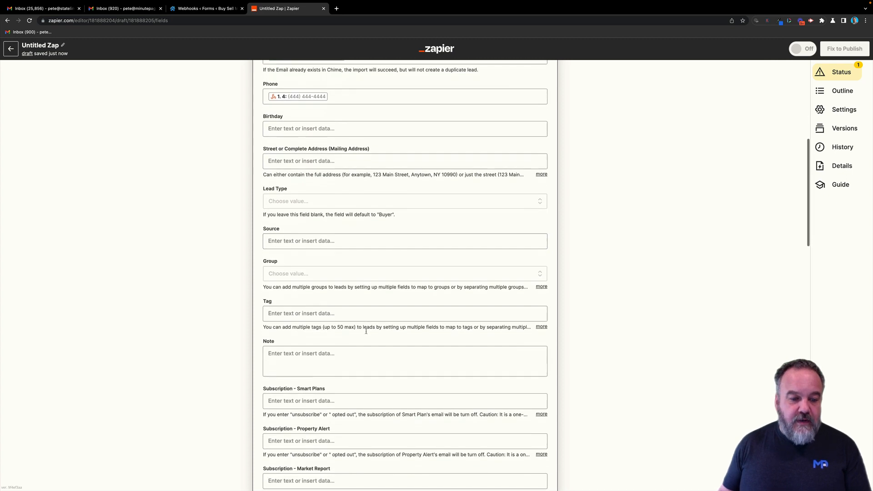
scroll(365, 333, "down", 3)
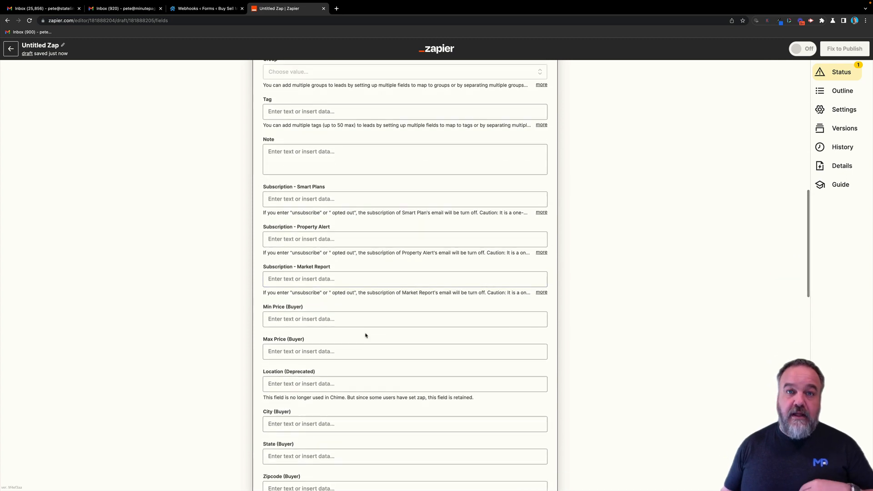
scroll(365, 335, "down", 4)
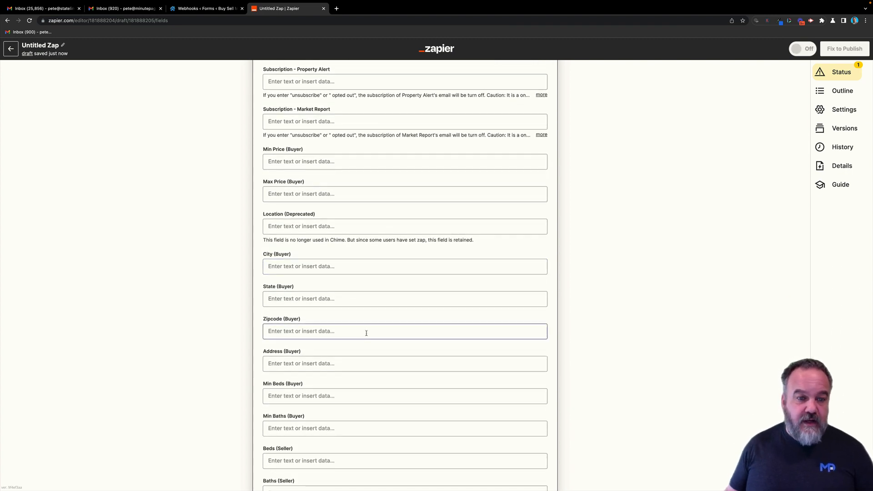
scroll(383, 336, "down", 3)
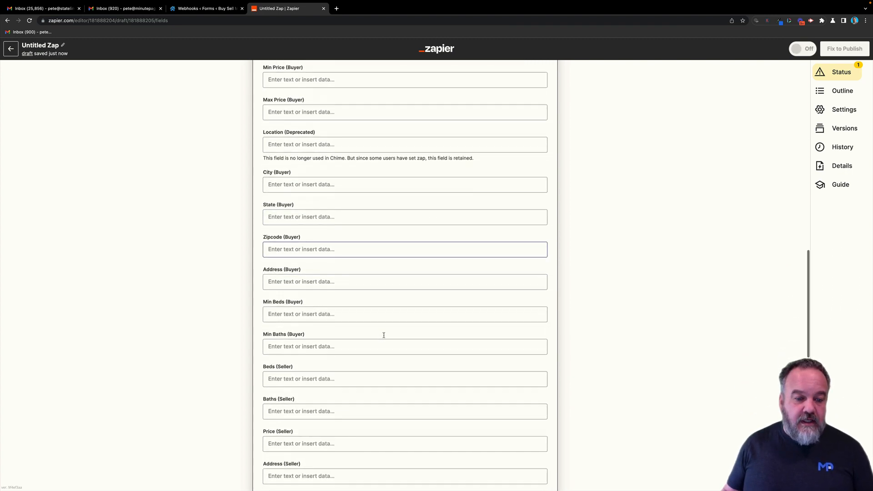
scroll(384, 339, "up", 10)
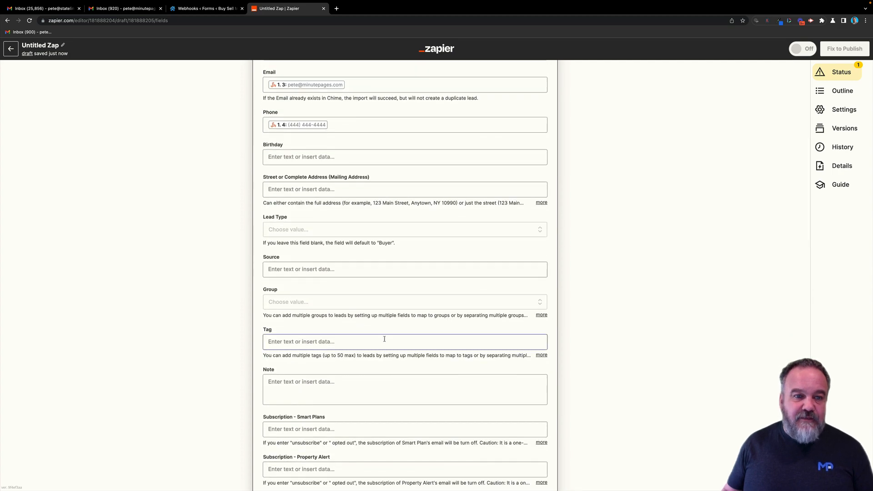
scroll(384, 339, "up", 2)
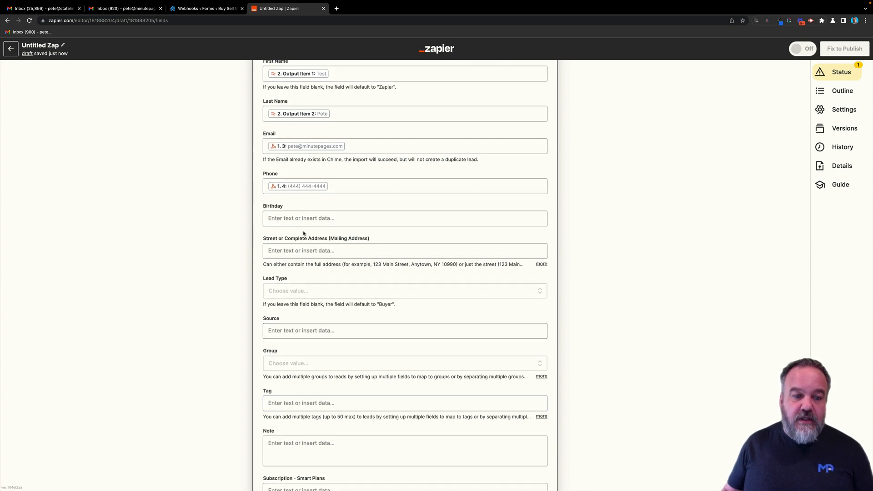
left_click(348, 252)
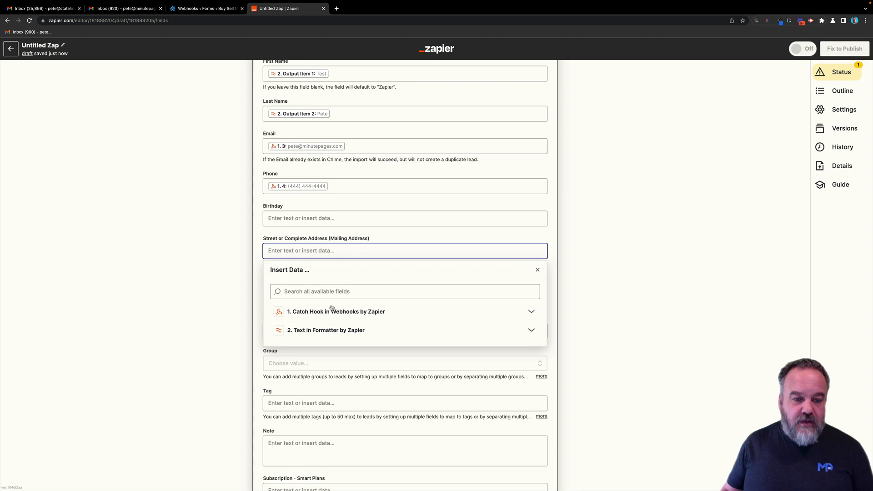
left_click(331, 309)
left_click(296, 377)
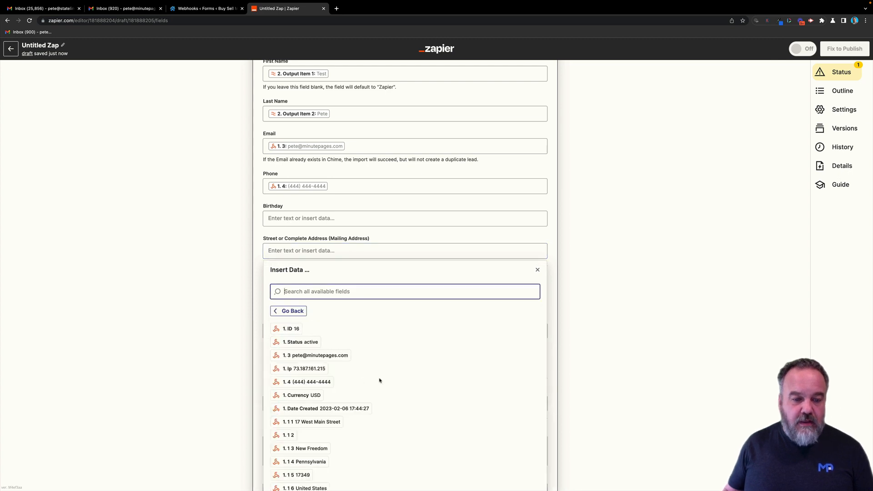
scroll(318, 359, "down", 2)
left_click(311, 375)
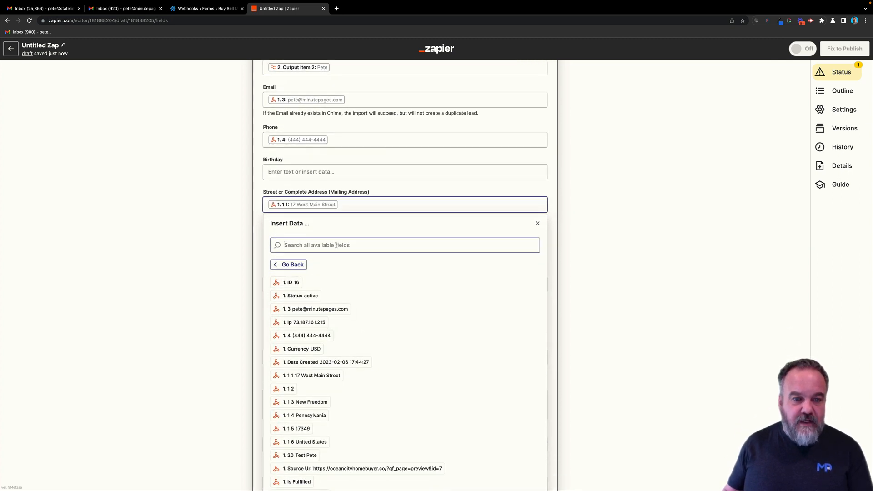
scroll(359, 222, "down", 1)
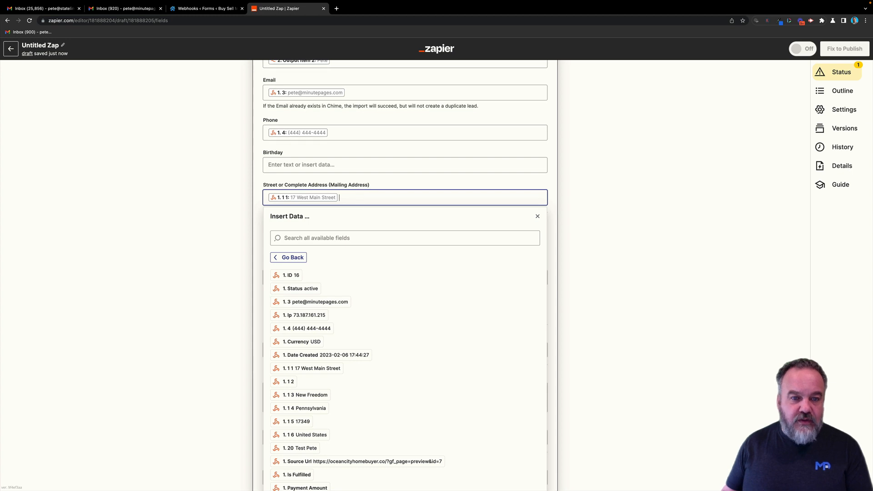
left_click(305, 394)
left_click(314, 408)
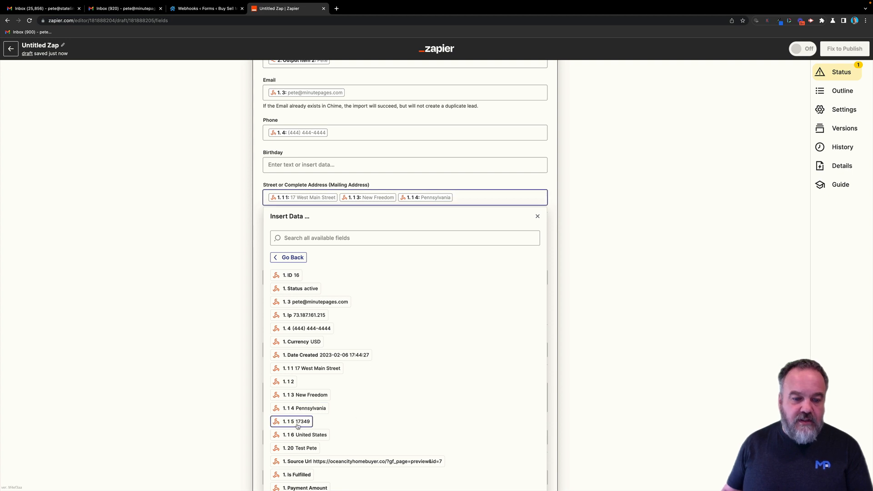
left_click(298, 426)
left_click(627, 331)
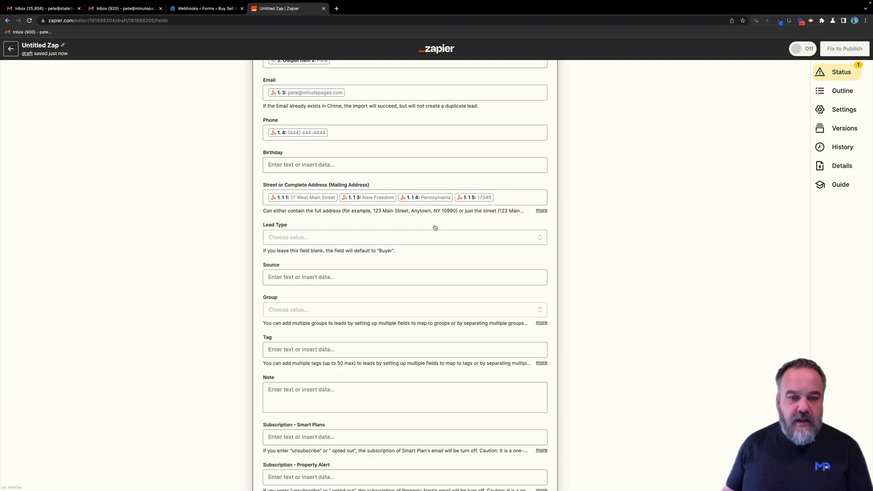
scroll(405, 268, "down", 2)
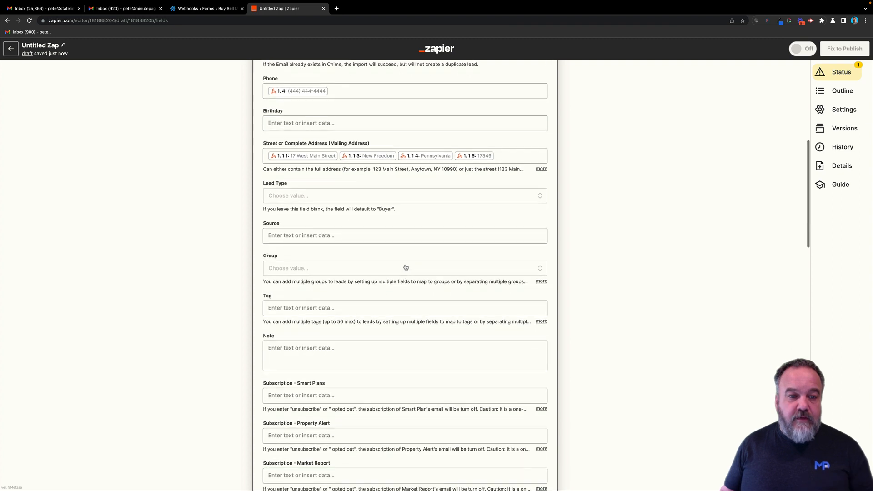
scroll(405, 267, "up", 1)
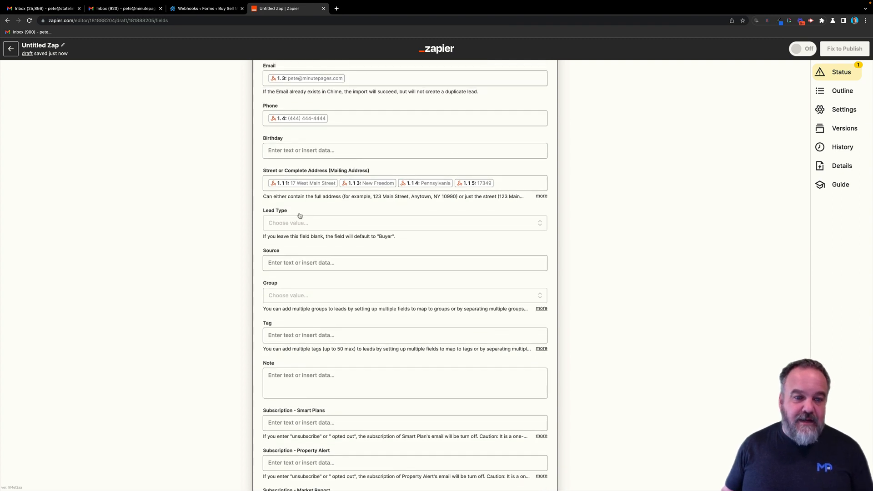
- Set Lead Type to Seller and look through the webhook fields for Source, leaving it empty
left_click(374, 223)
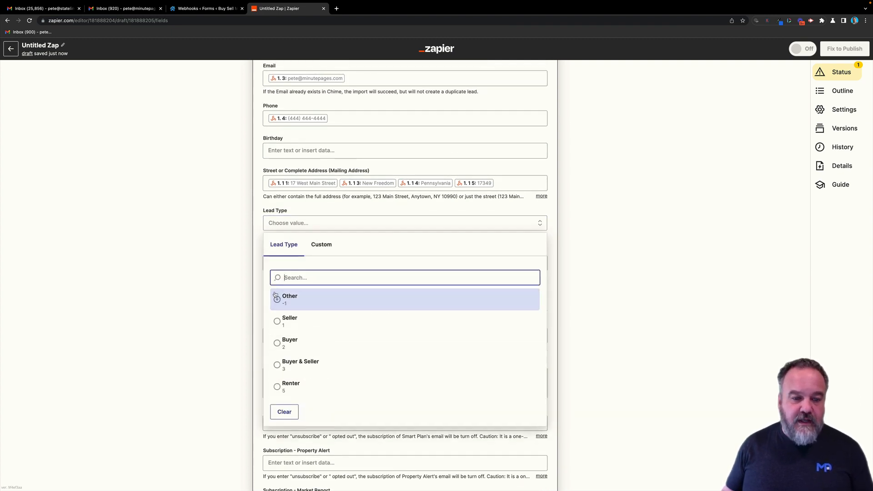
left_click(279, 323)
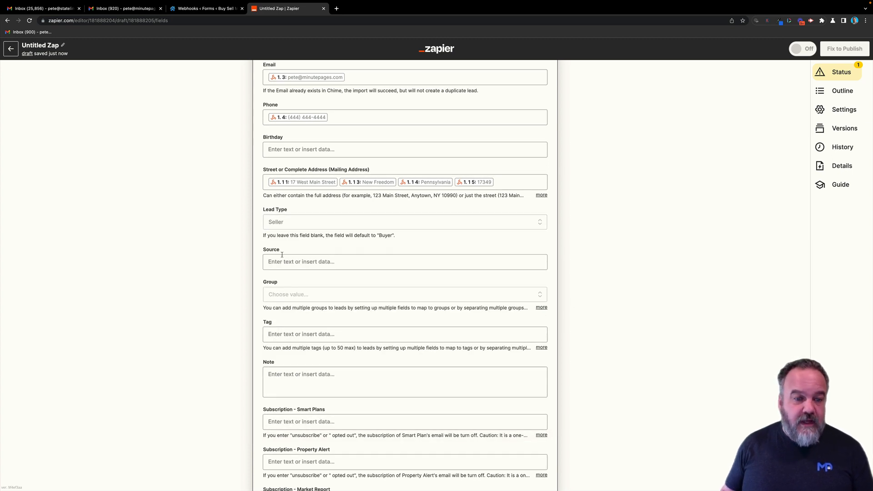
left_click(359, 261)
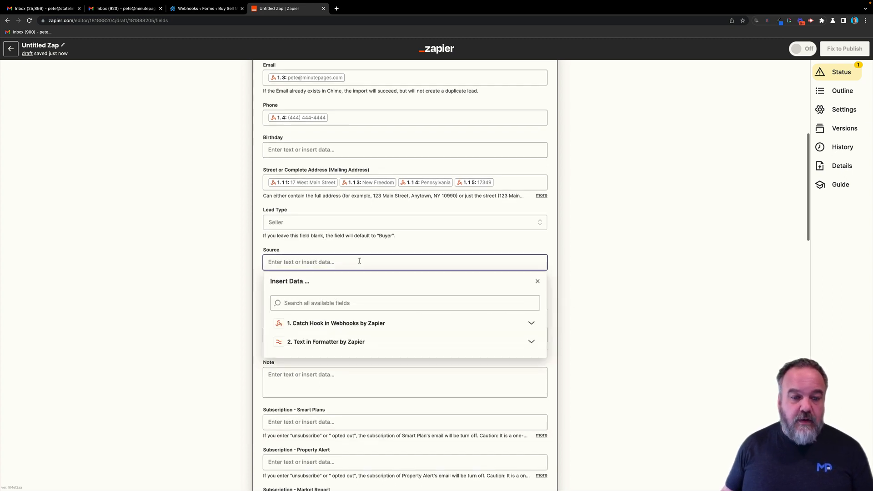
left_click(345, 323)
left_click(304, 384)
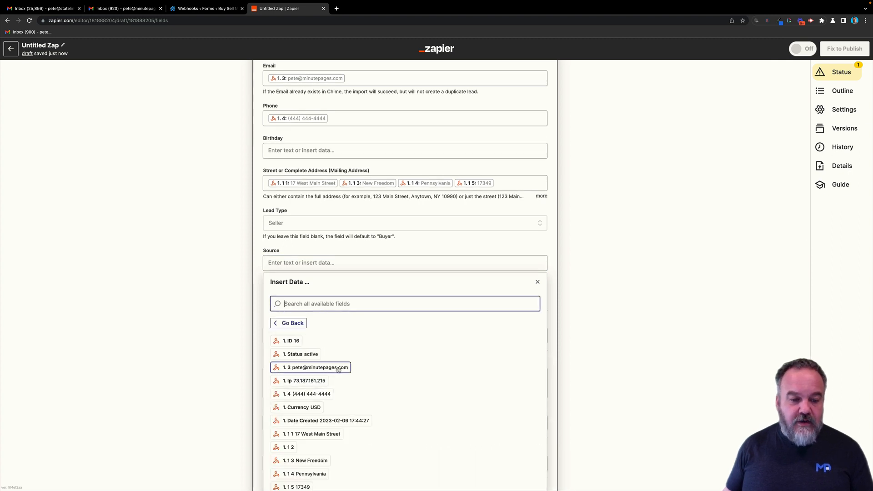
scroll(338, 369, "down", 5)
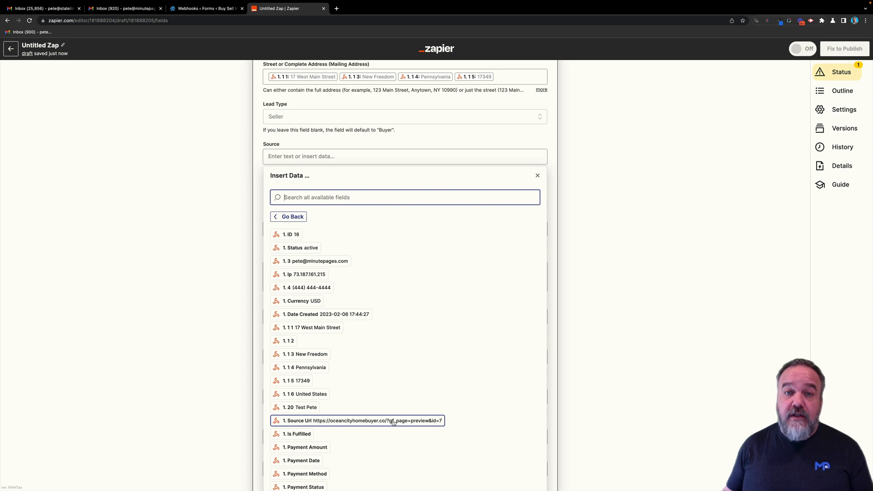
scroll(393, 422, "down", 9)
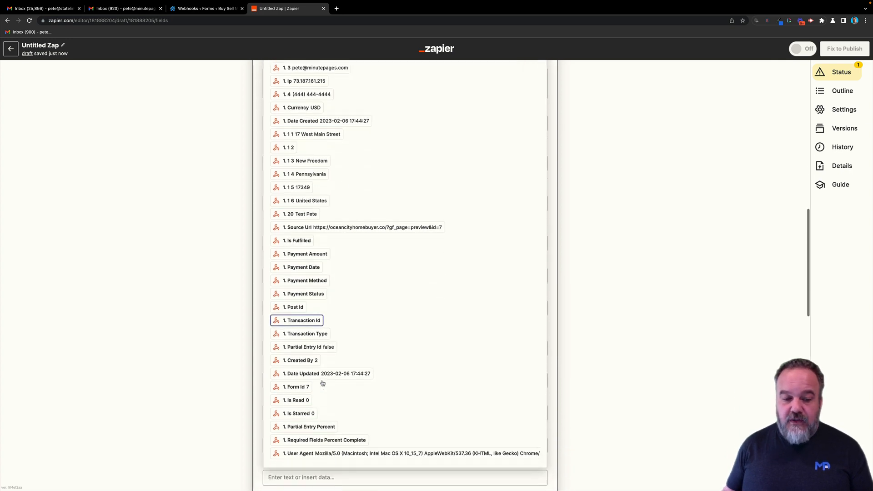
scroll(328, 359, "up", 2)
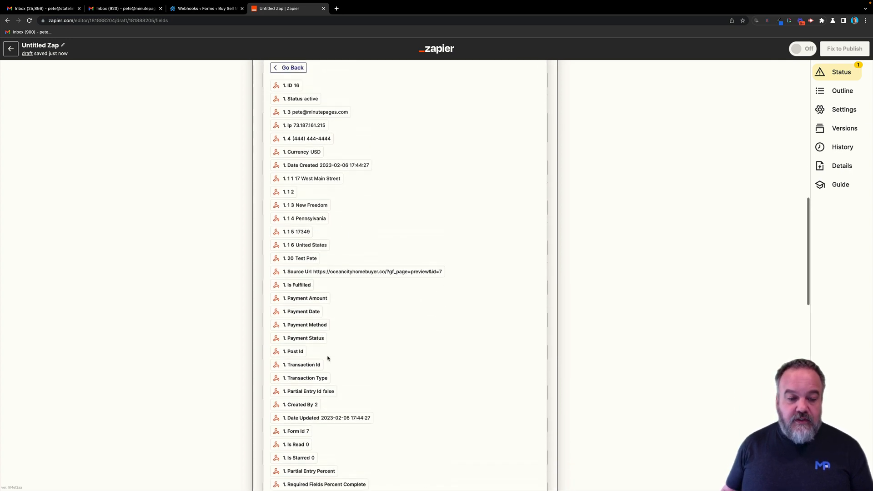
scroll(327, 359, "up", 6)
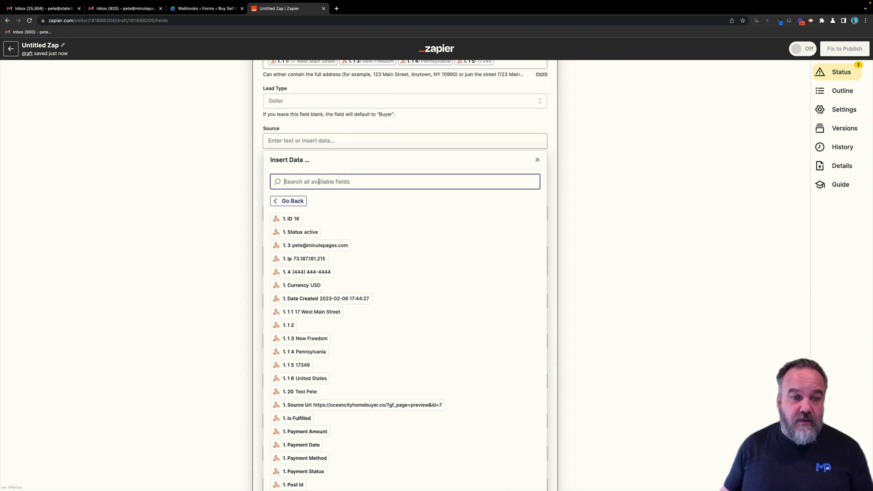
left_click(665, 201)
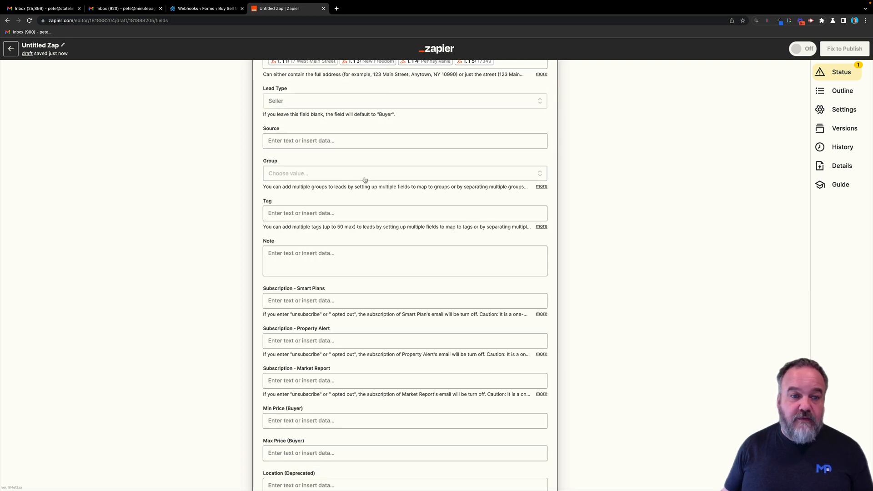
- Tag the lead 'MinutePages Lead' and review the remaining optional fields to the bottom
left_click(341, 140)
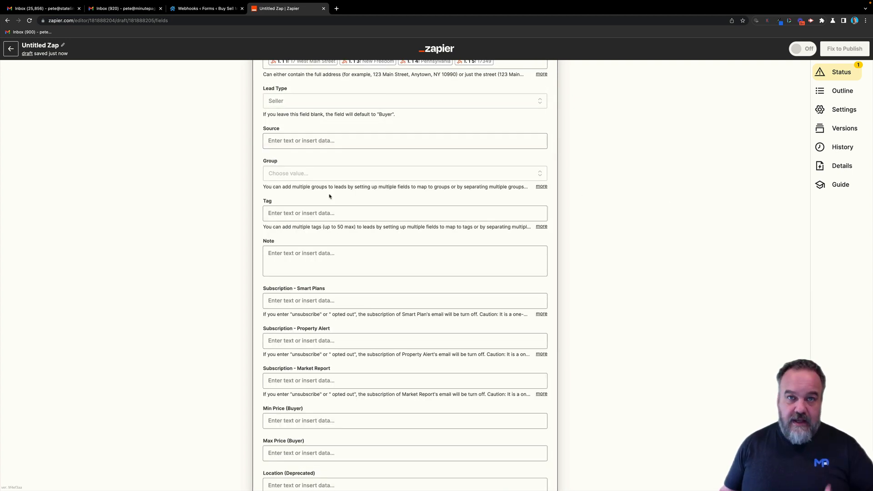
scroll(323, 273, "down", 1)
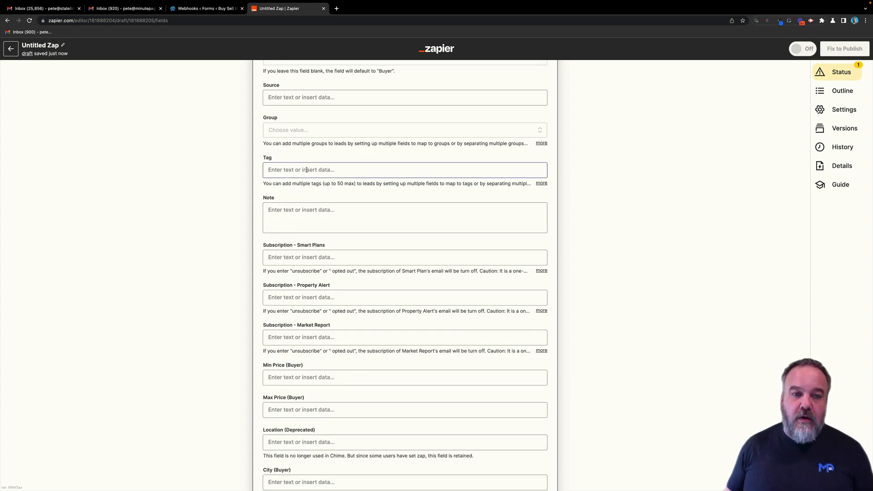
left_click(328, 169)
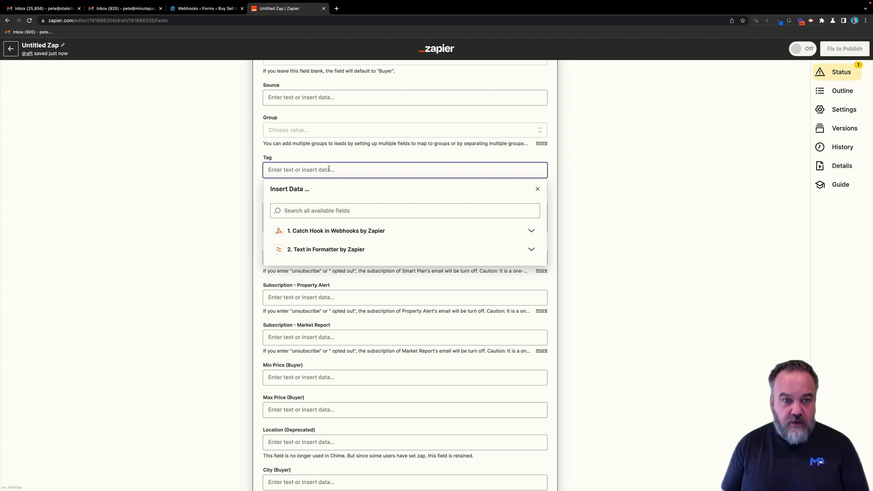
type("MinutePages Lead")
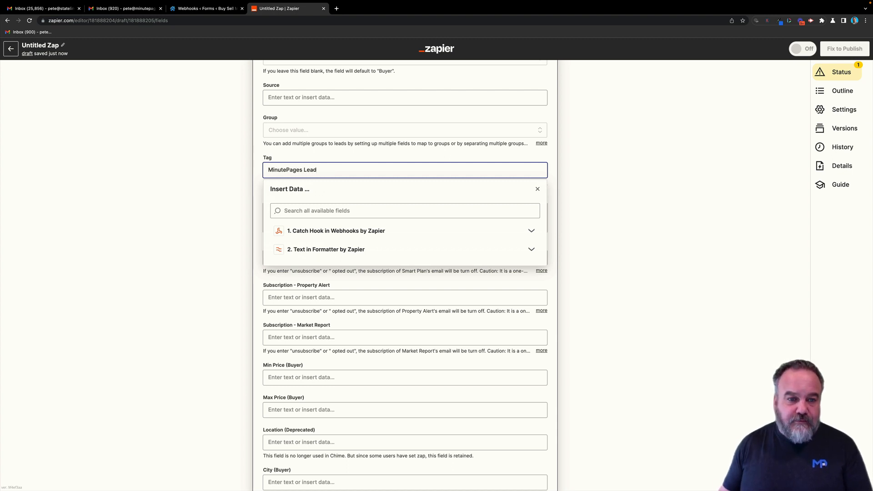
left_click(598, 170)
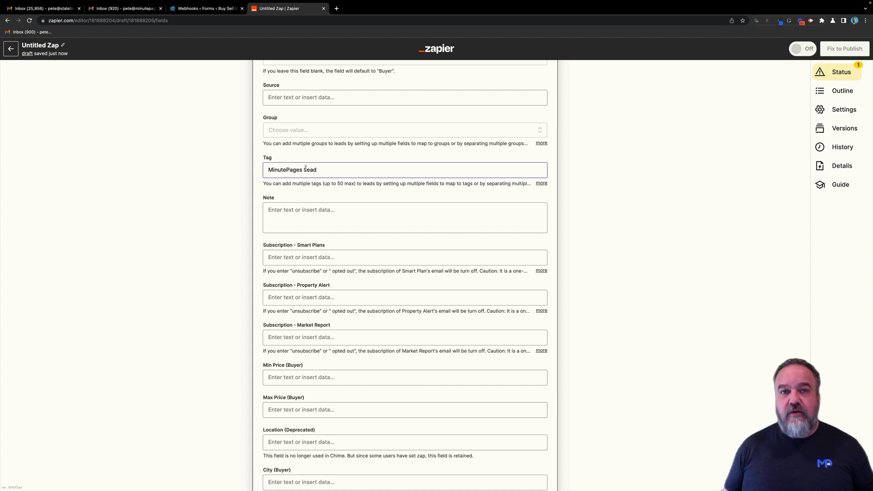
scroll(399, 209, "down", 8)
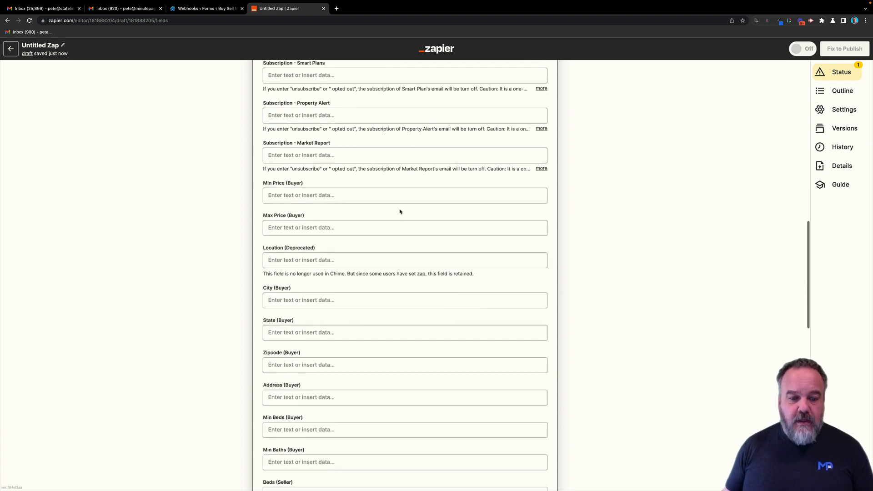
scroll(394, 268, "down", 10)
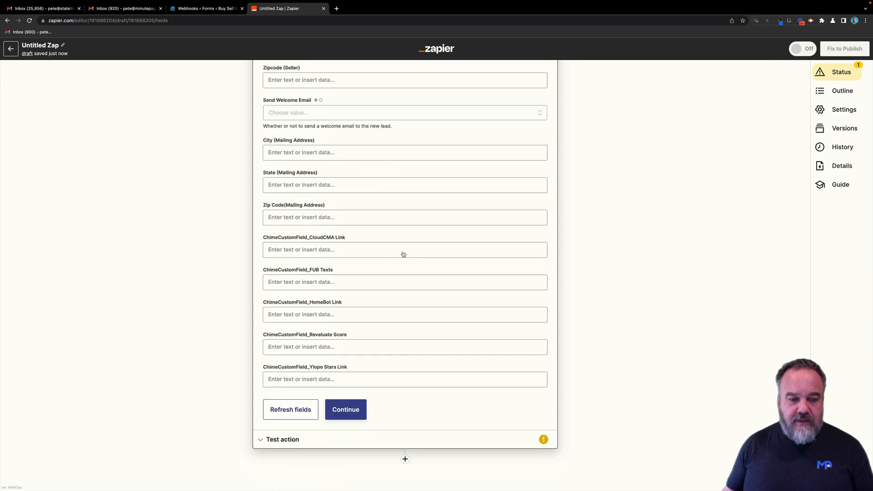
- Confirm the lead setup and run a test that creates a lead in Chime
left_click(355, 410)
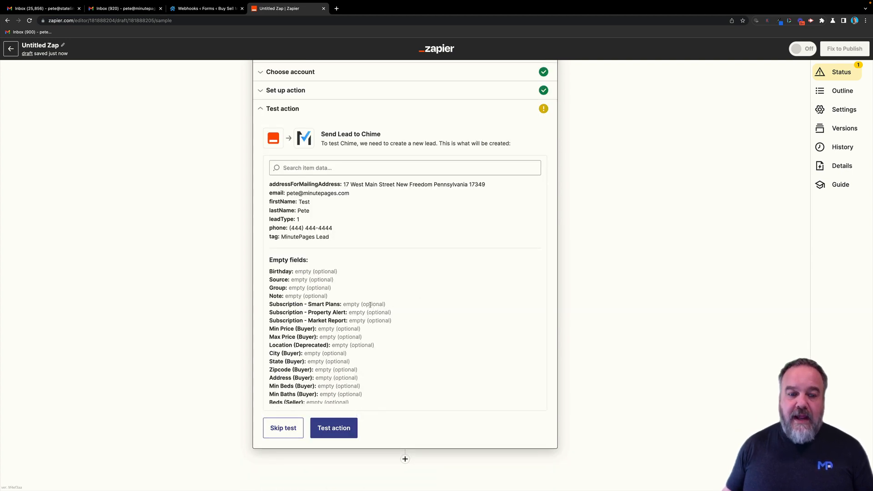
scroll(358, 329, "down", 2)
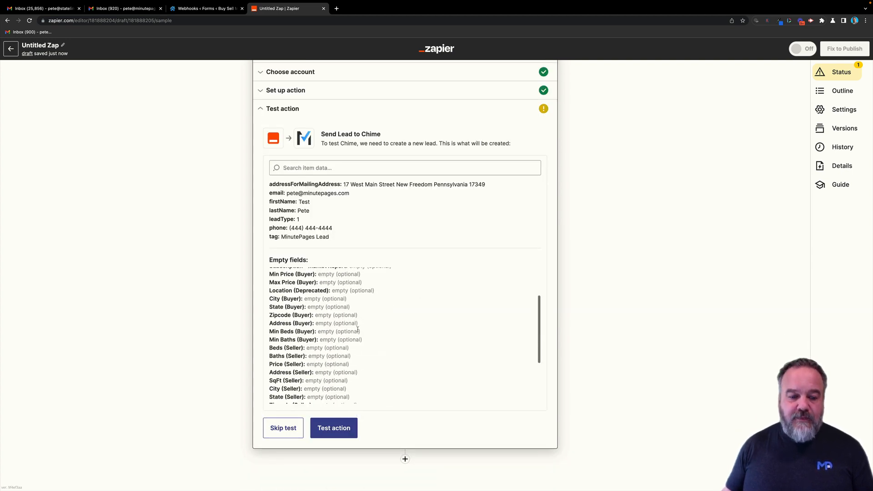
left_click(346, 429)
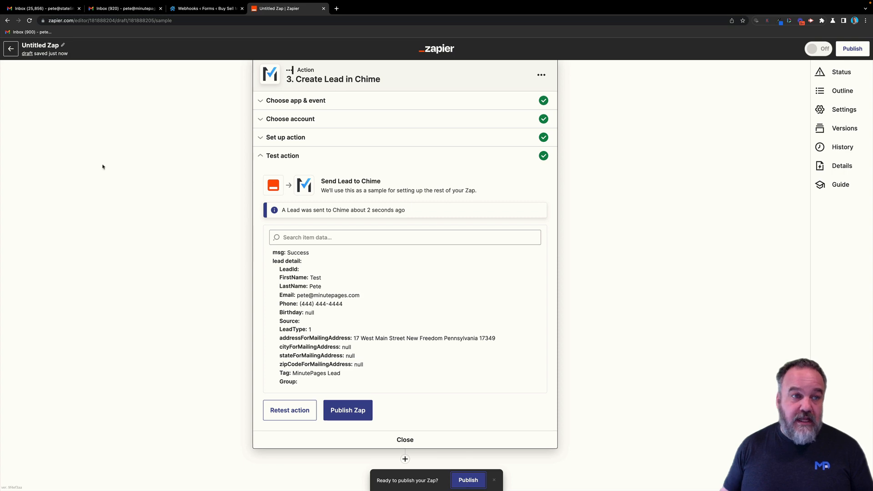
- Publish the Zap with Publish & Turn On, then expand the trigger step
left_click(469, 488)
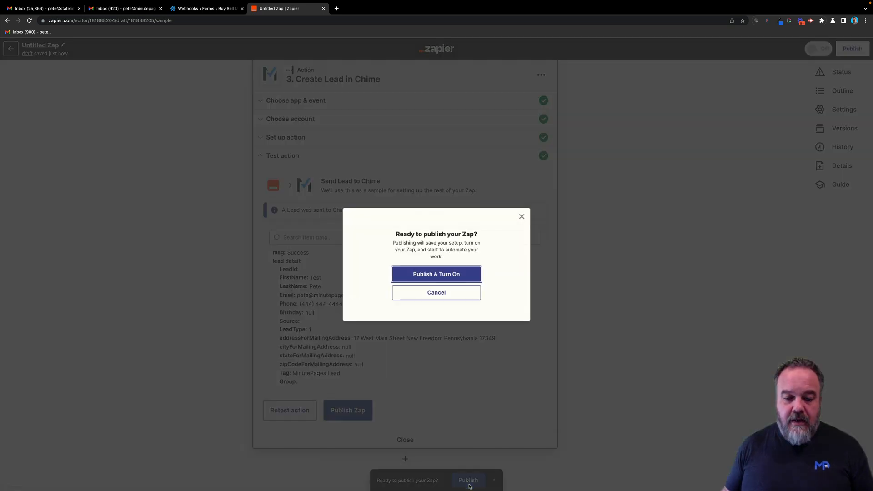
left_click(439, 277)
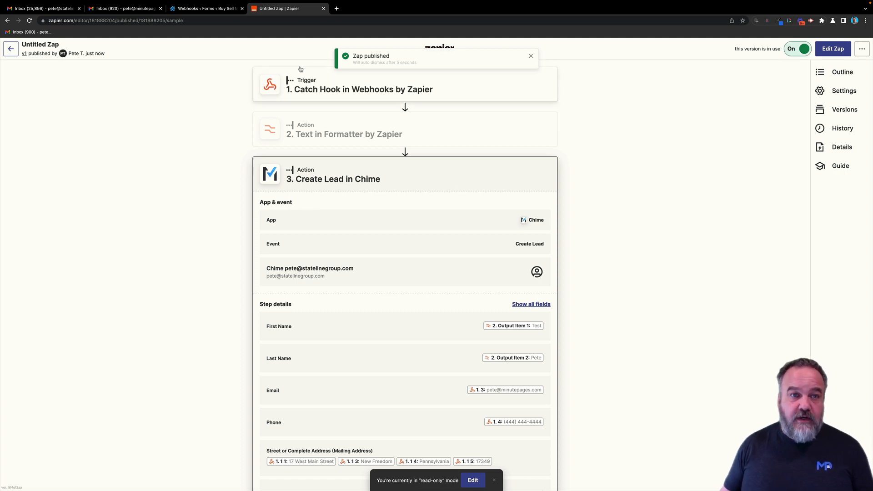
left_click(461, 93)
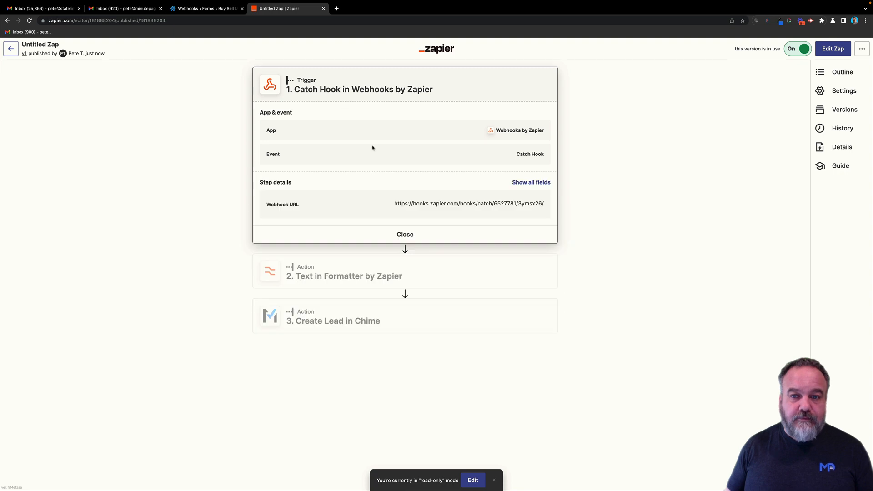
- Reopen the Zap for editing, copy the trigger's webhook URL, and go to the Gravity Forms tab
left_click(473, 480)
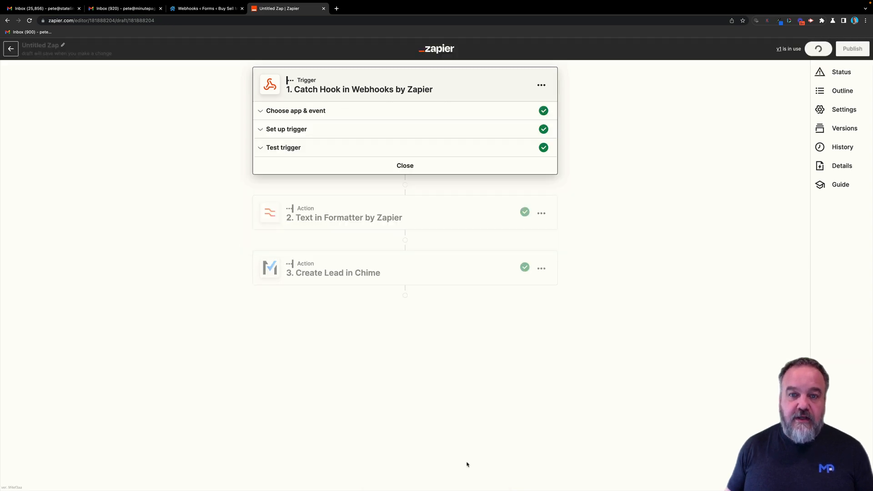
left_click(437, 130)
left_click(364, 195)
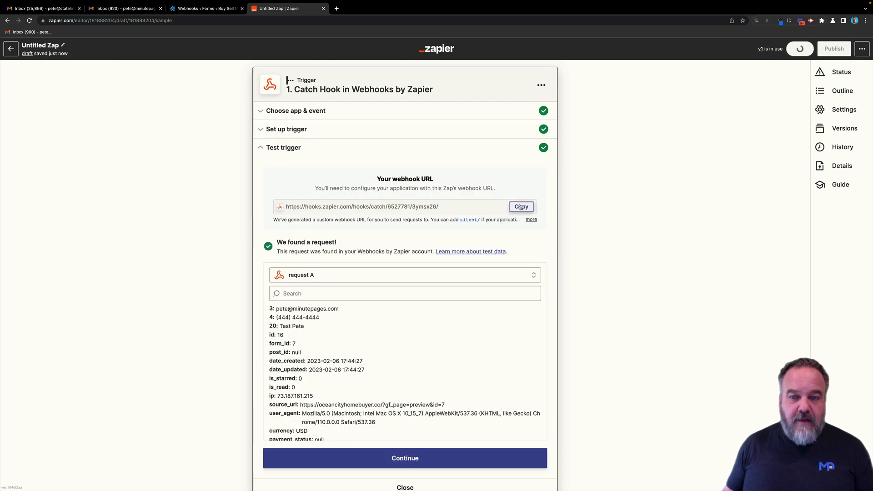
left_click(521, 207)
left_click(204, 8)
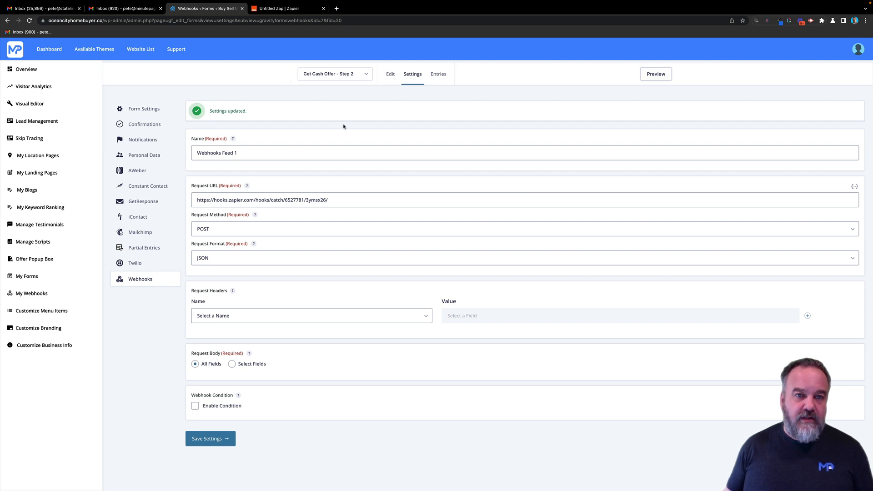
- Switch to the Get a Cash Offer Now form and open its Webhooks settings
left_click(348, 78)
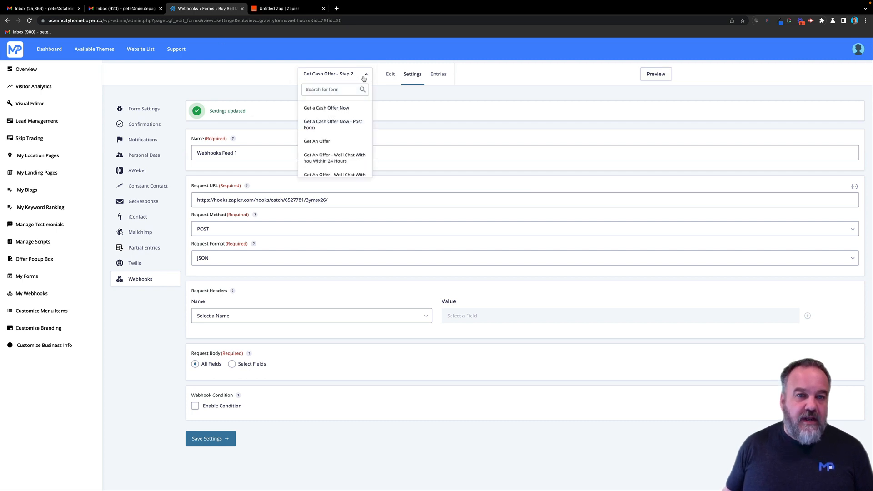
left_click(323, 109)
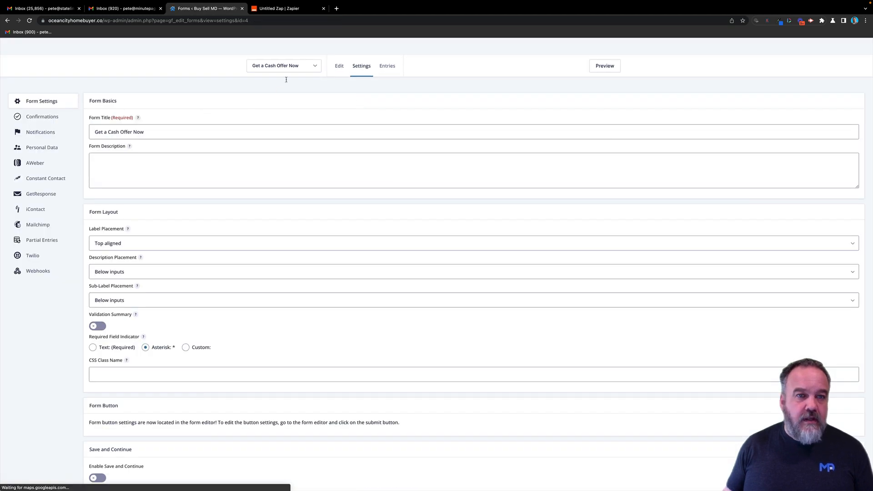
left_click(325, 78)
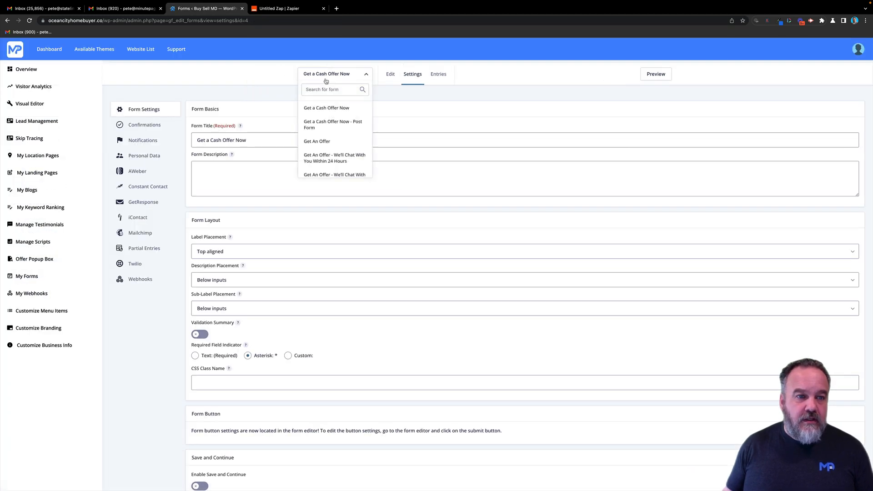
left_click(325, 81)
left_click(135, 281)
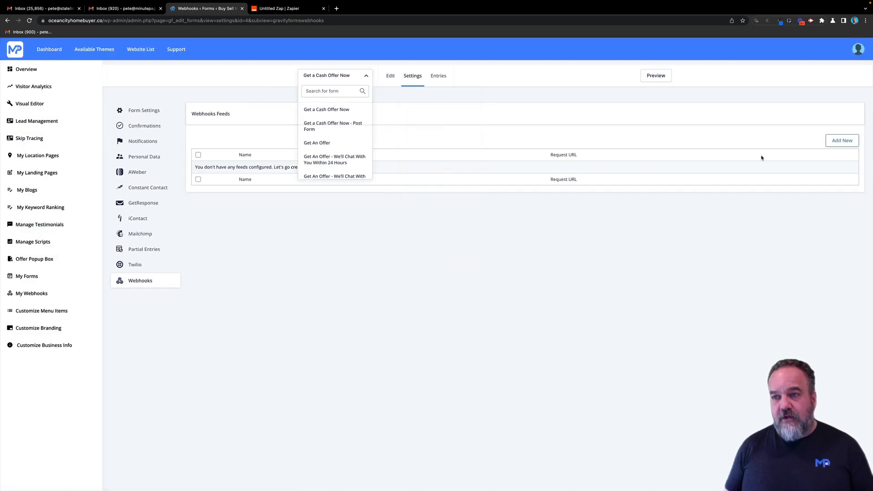
left_click(684, 125)
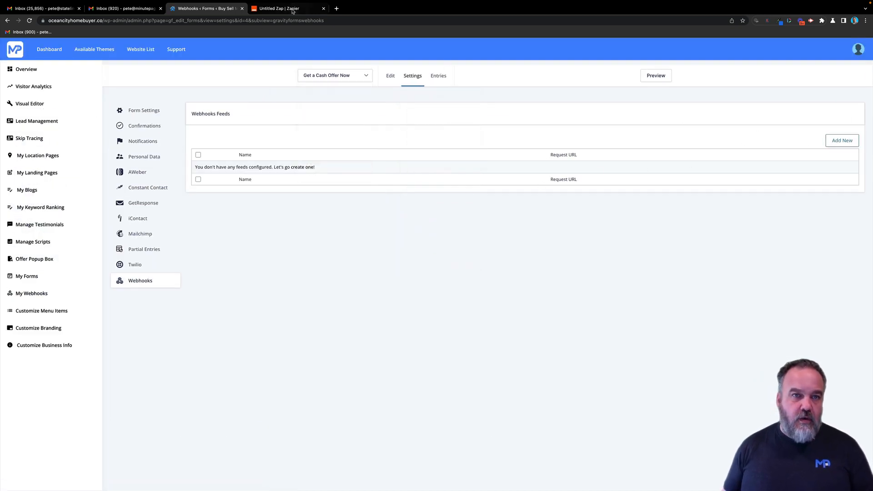
- Switch back to the Untitled Zap browser tab in Zapier
left_click(292, 10)
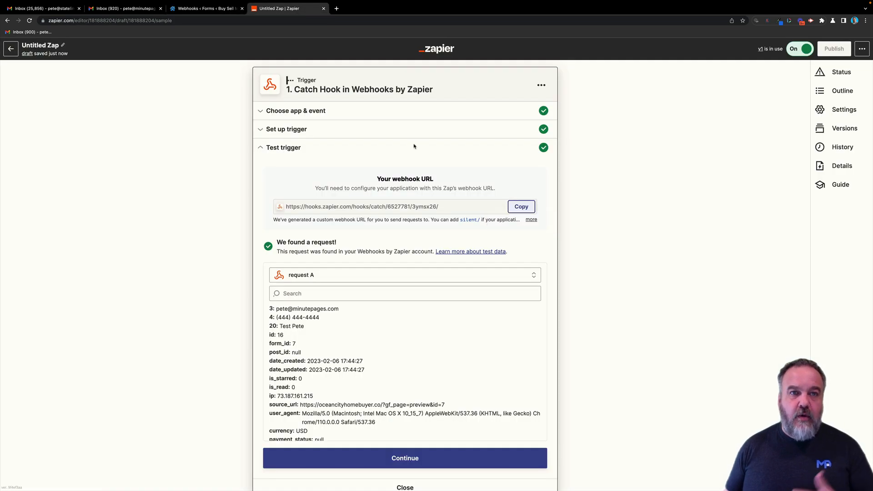